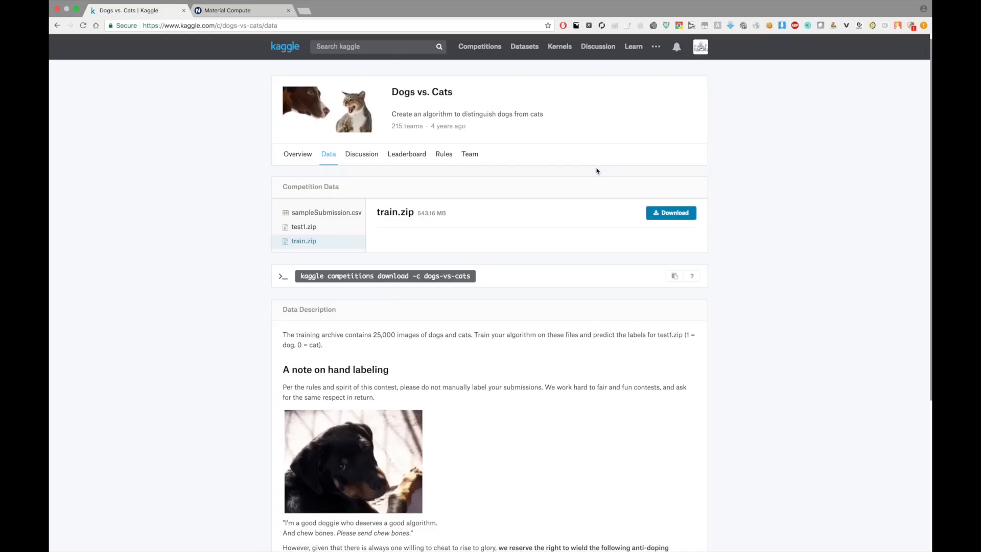
# Step: Switch to the Finder window of the train 4 folder and group cat.0.jpg through cat.1999.jpg into a new folder
pyautogui.hotkey('ctrl', 'Left')
pyautogui.scroll(-5, 360, 174)
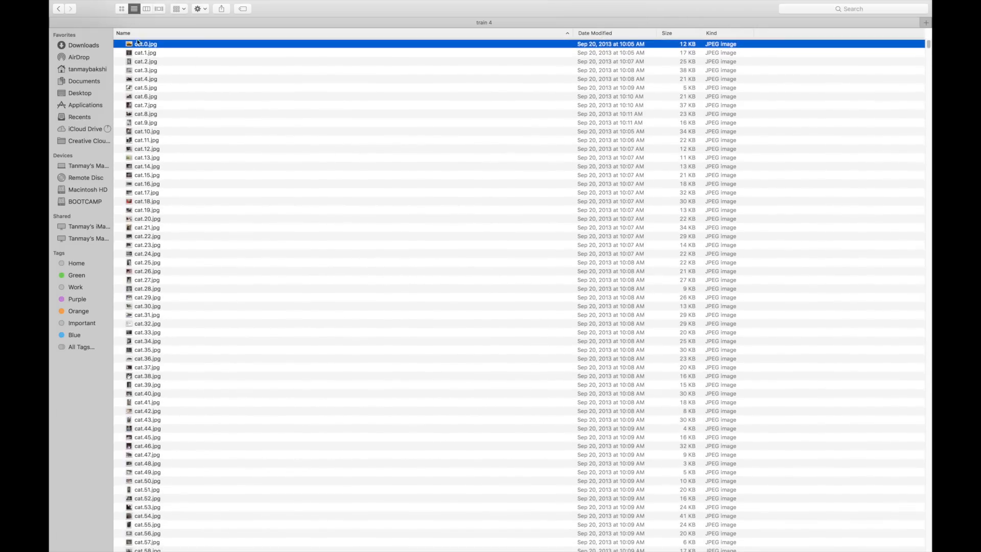
pyautogui.scroll(-1, 136, 49)
pyautogui.click(137, 48)
pyautogui.scroll(-20, 137, 50)
pyautogui.scroll(-20, 137, 50)
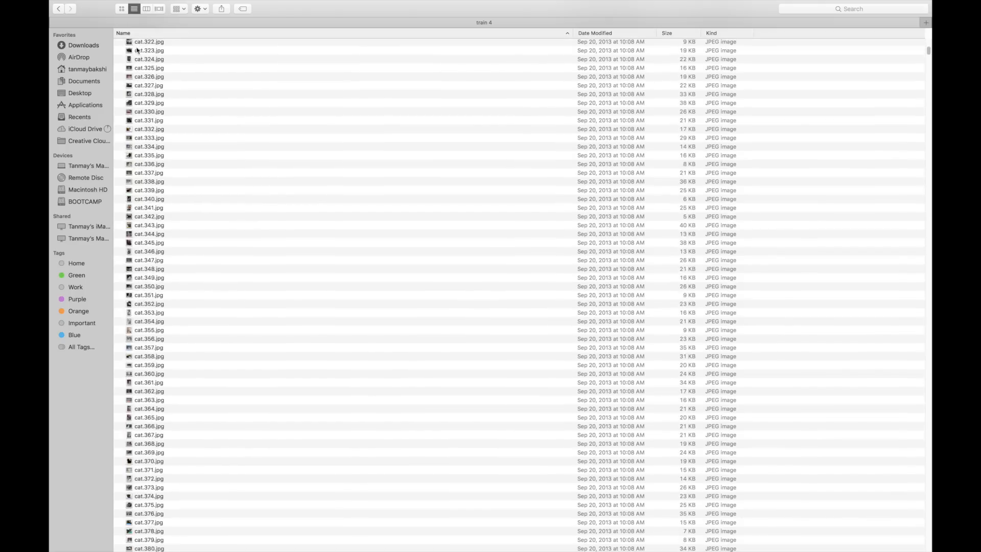
pyautogui.scroll(-20, 137, 49)
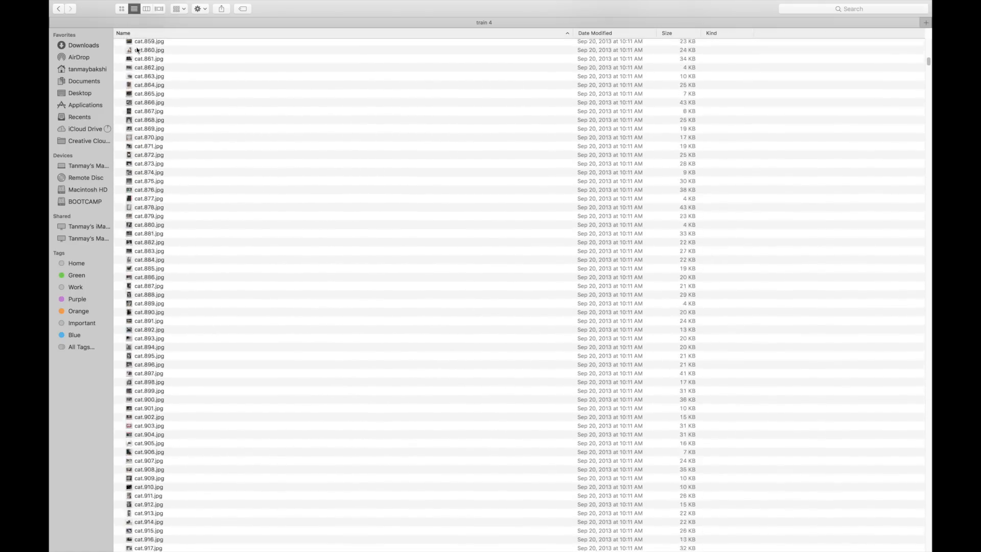
pyautogui.scroll(-20, 169, 185)
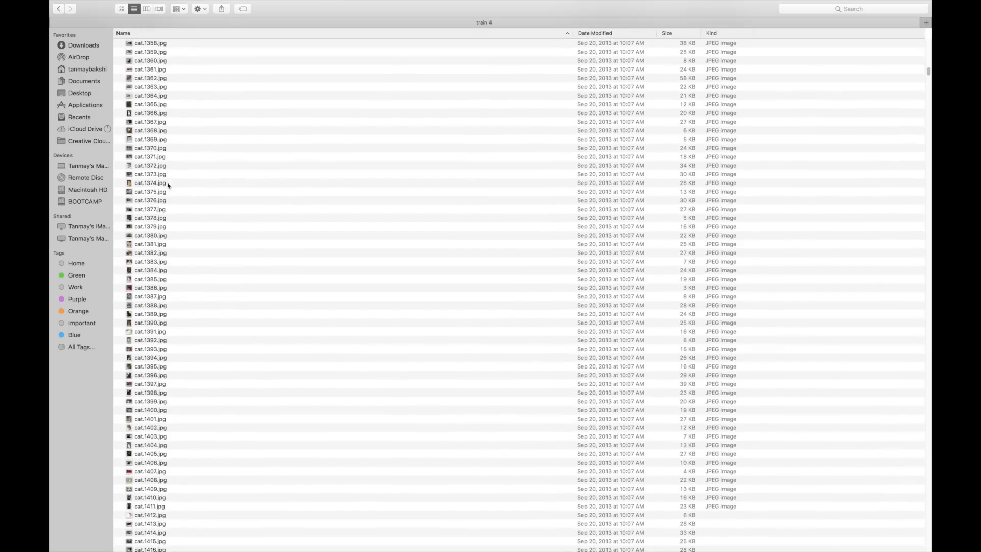
pyautogui.scroll(-20, 168, 185)
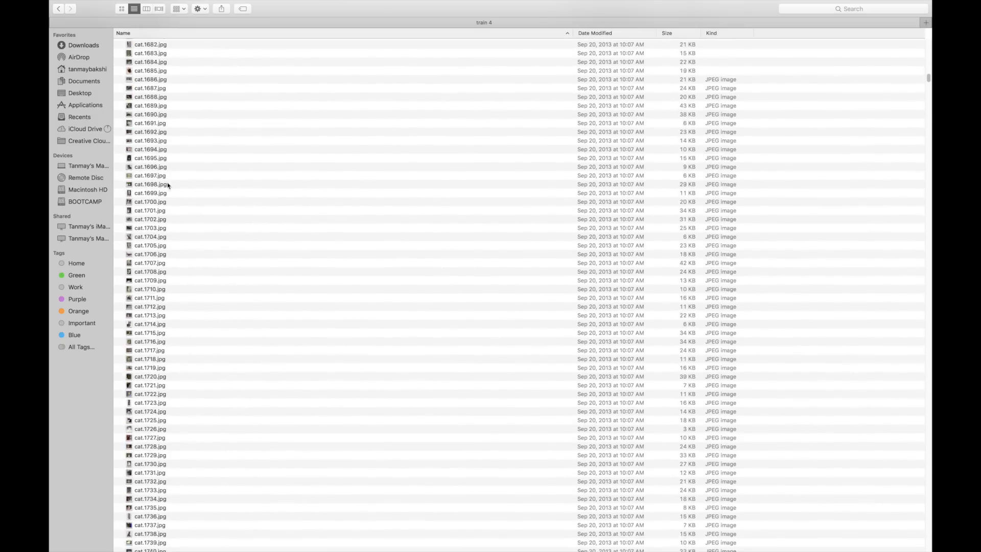
pyautogui.scroll(-1, 168, 185)
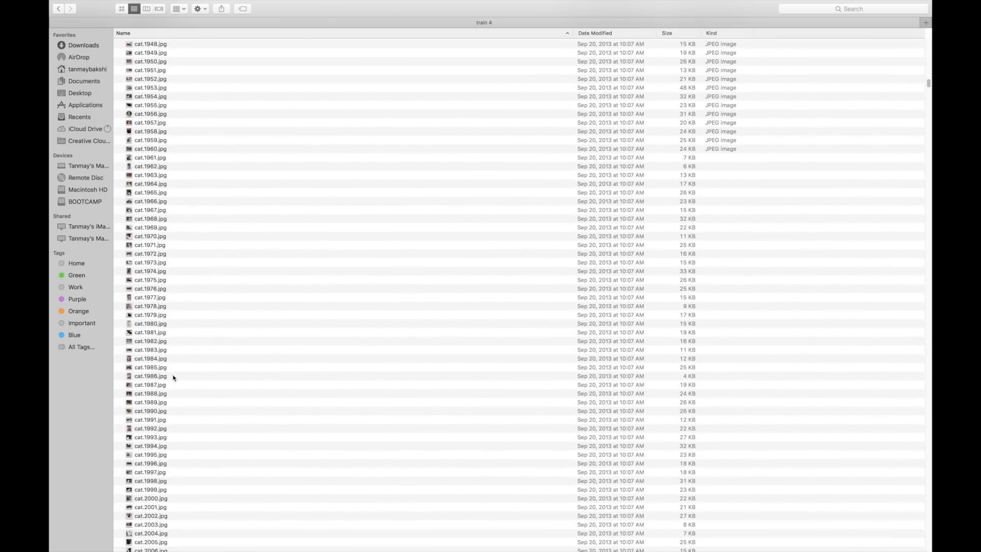
pyautogui.keyDown('shift'); pyautogui.click(158, 490); pyautogui.keyUp('shift')
pyautogui.rightClick(175, 412)
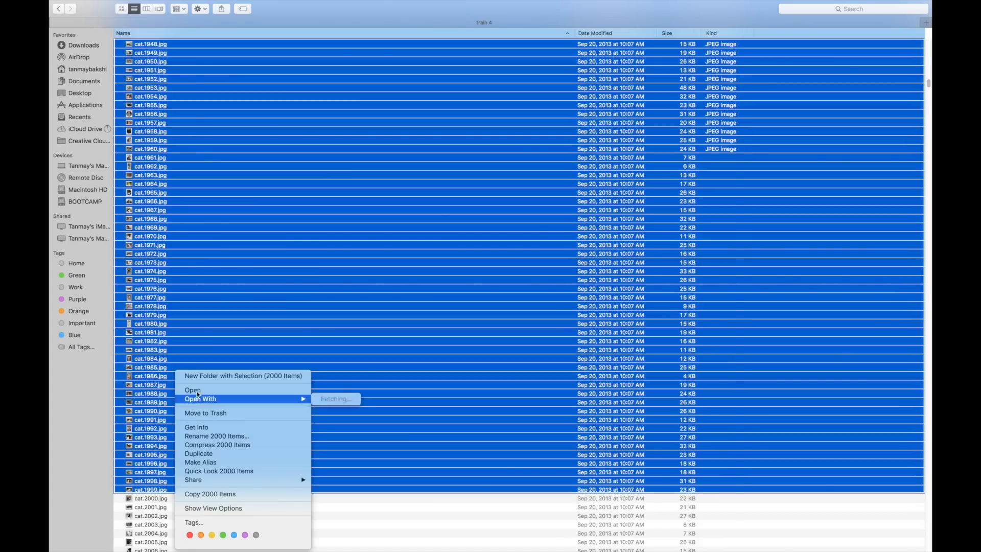
pyautogui.click(207, 375)
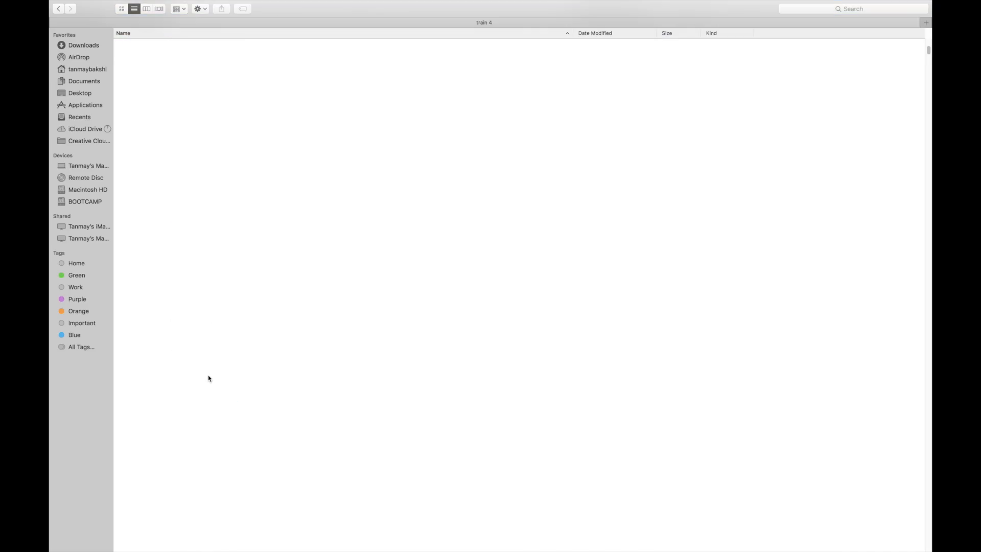
# Step: Group the images dog.0.jpg through dog.1999.jpg into another new folder inside train 4
pyautogui.scroll(15, 209, 378)
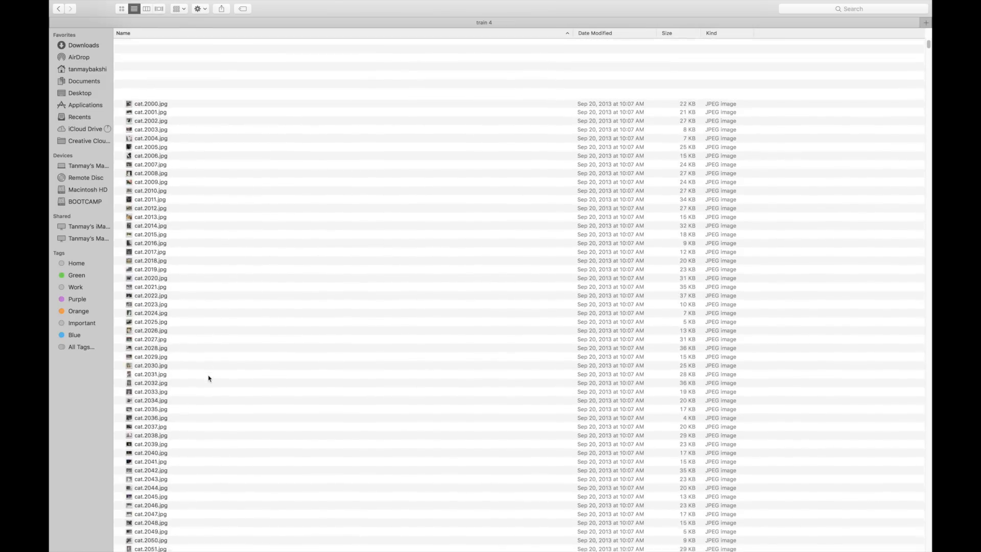
pyautogui.scroll(-20, 151, 226)
pyautogui.scroll(-20, 151, 226)
pyautogui.scroll(-20, 151, 226)
pyautogui.scroll(-20, 152, 227)
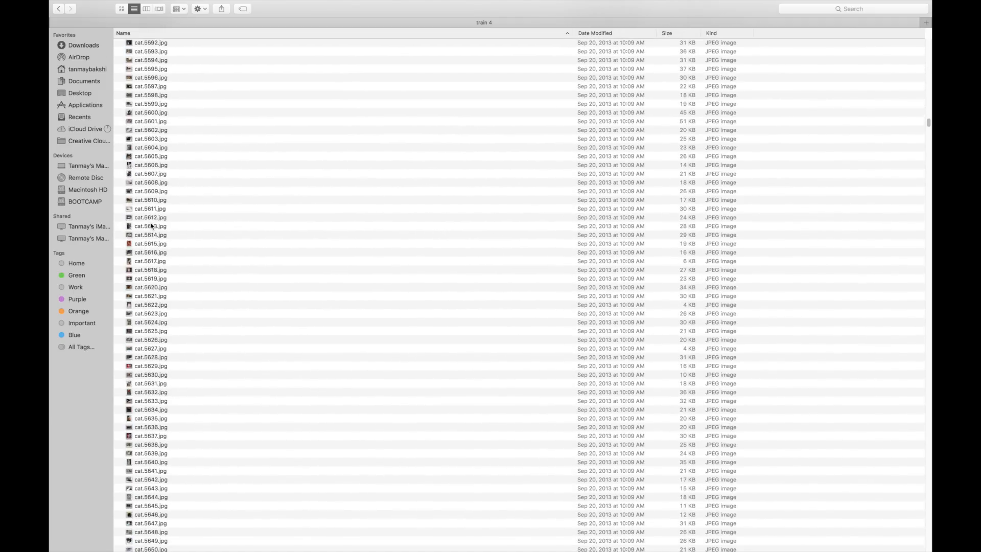
pyautogui.scroll(-20, 151, 226)
pyautogui.scroll(-20, 151, 226)
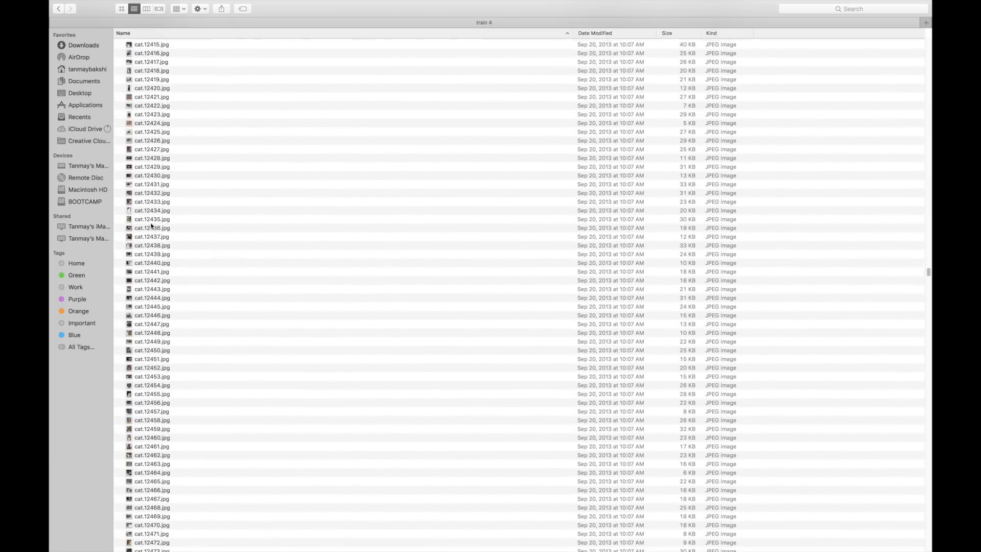
pyautogui.scroll(-5, 151, 226)
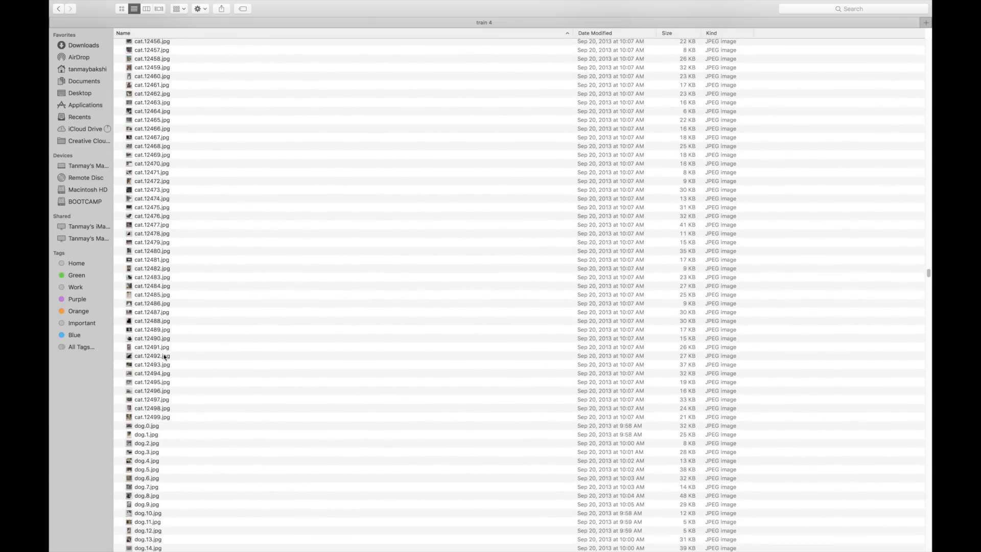
pyautogui.click(159, 425)
pyautogui.scroll(-20, 195, 433)
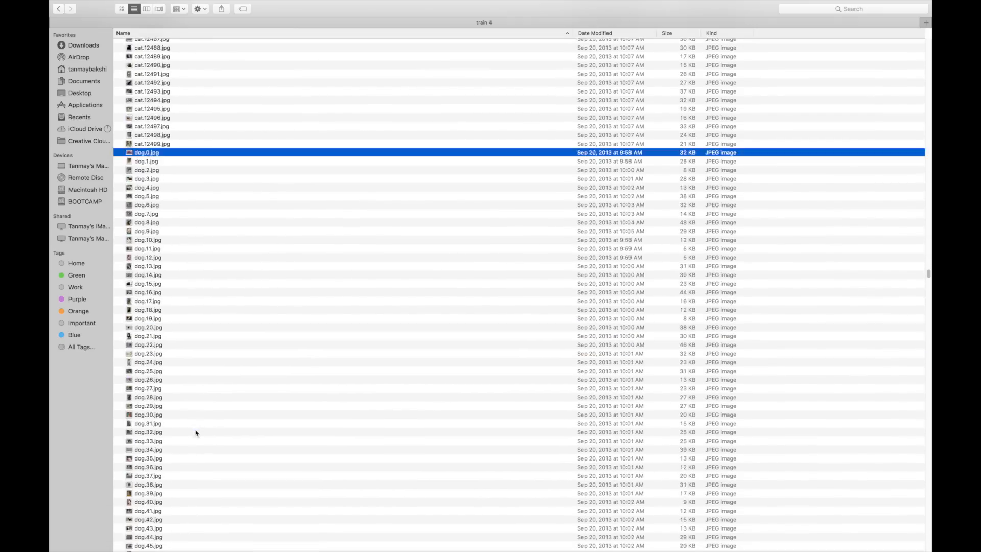
pyautogui.scroll(-20, 195, 433)
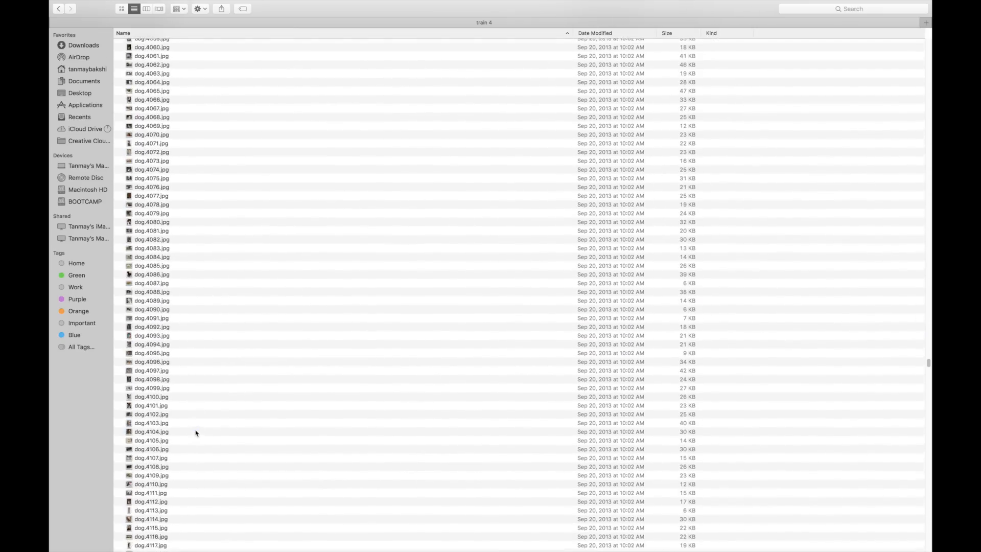
pyautogui.scroll(20, 196, 432)
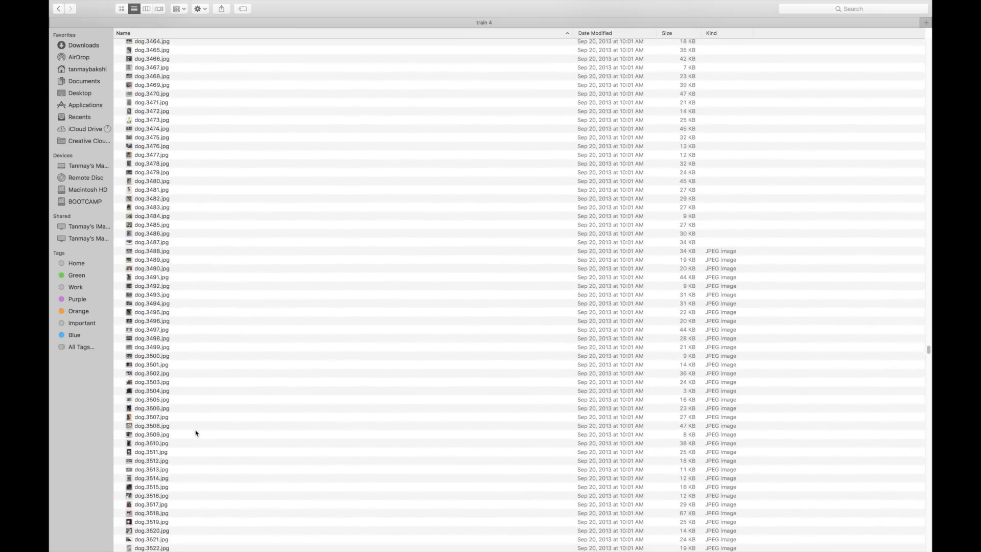
pyautogui.scroll(15, 196, 433)
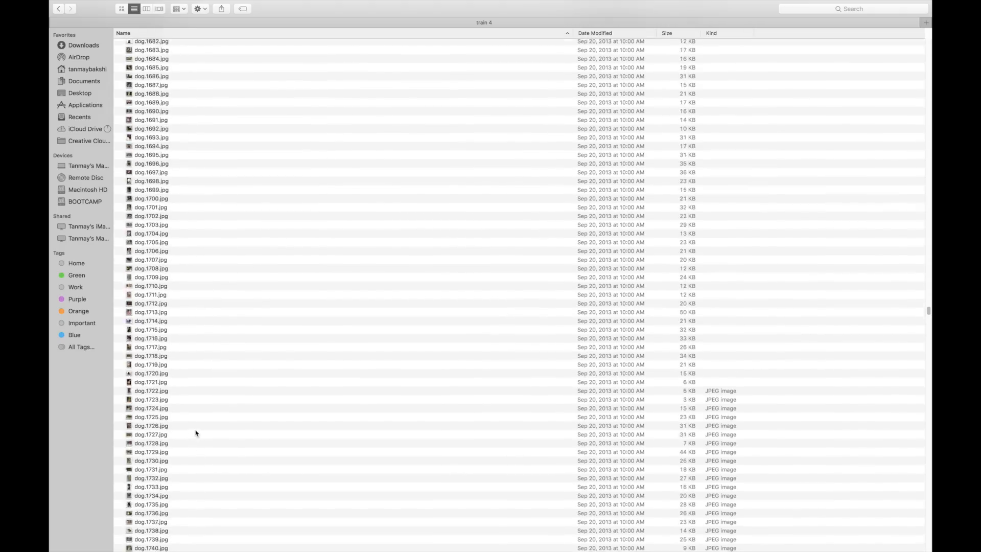
pyautogui.scroll(-10, 196, 433)
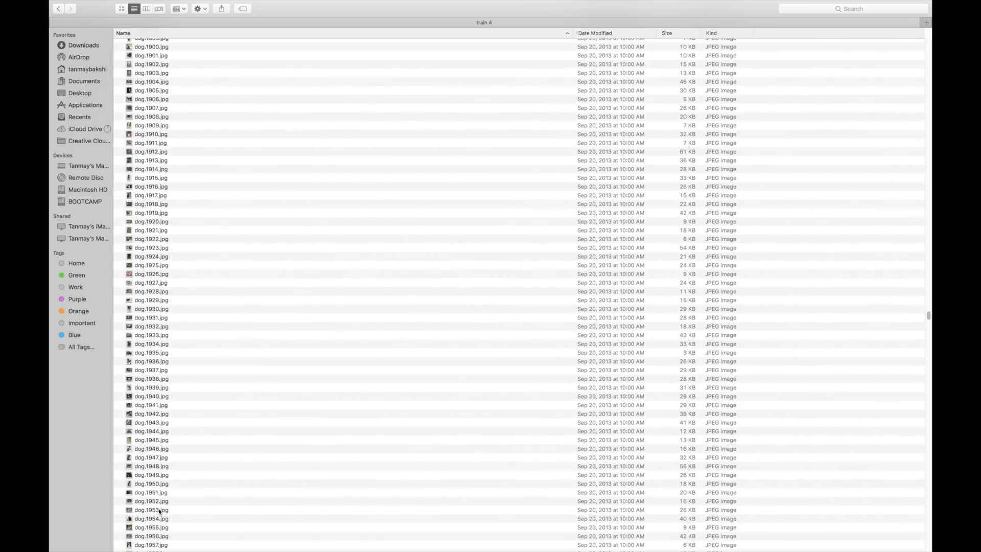
pyautogui.scroll(-5, 159, 511)
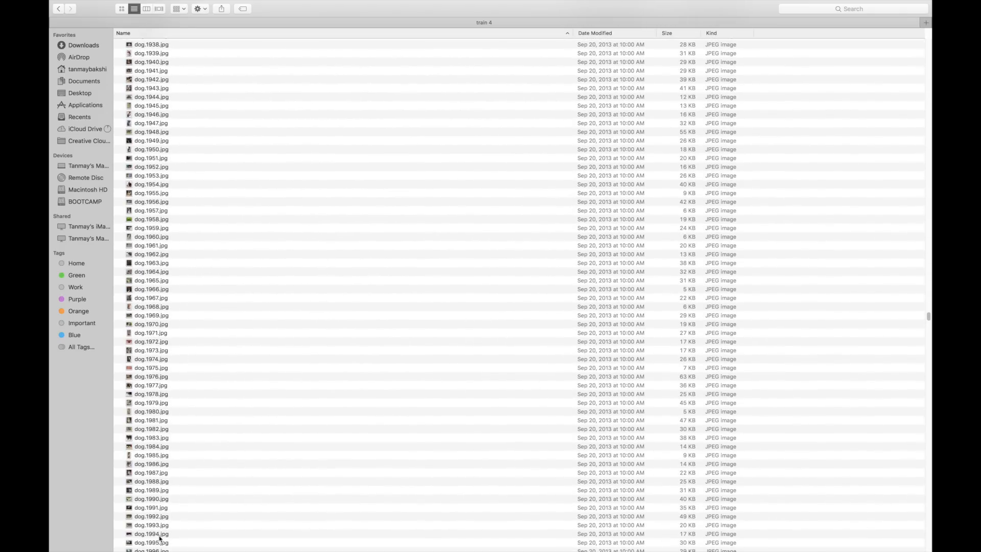
pyautogui.scroll(-3, 160, 546)
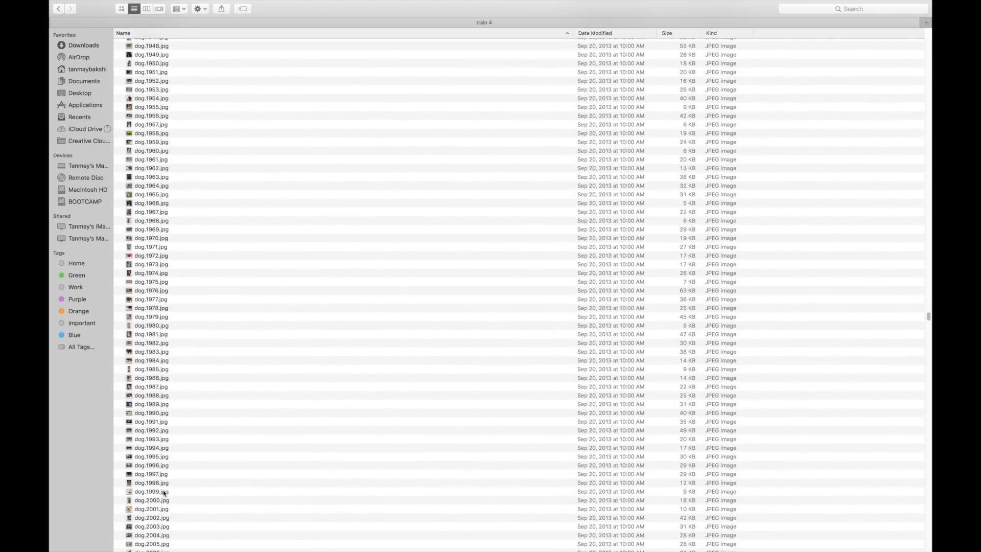
pyautogui.keyDown('shift'); pyautogui.click(165, 492); pyautogui.keyUp('shift')
pyautogui.rightClick(219, 370)
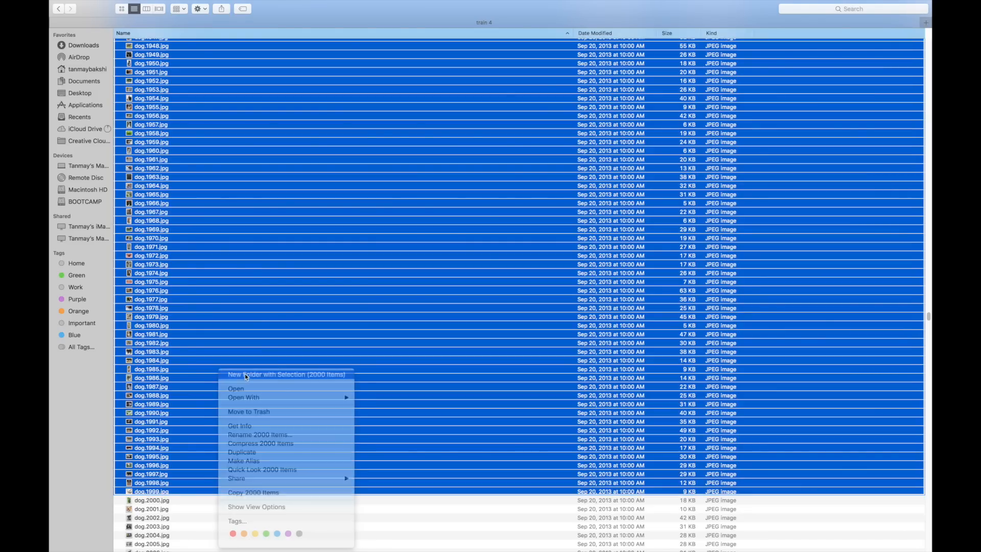
pyautogui.click(247, 377)
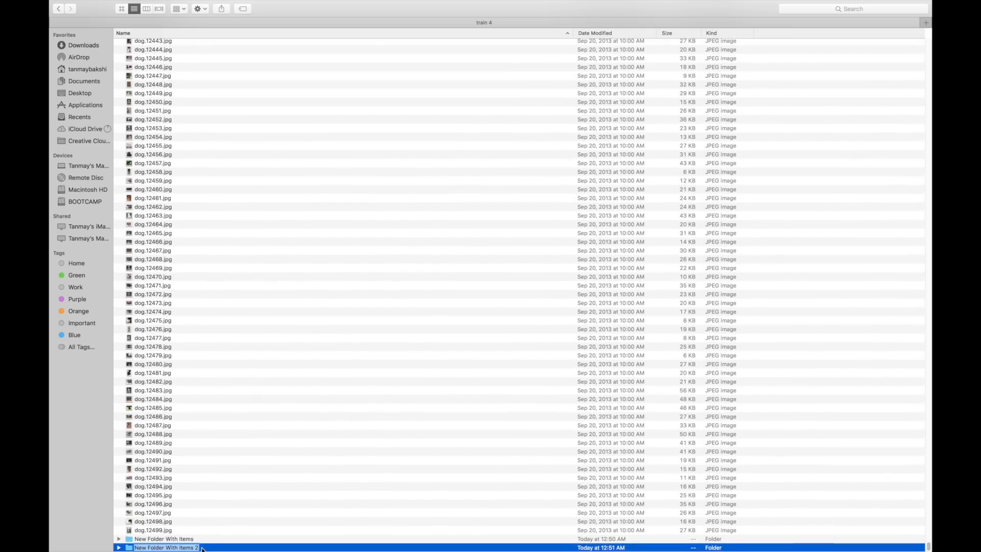
# Step: Rename the new folder of cat images as cat and the new folder of dog images as dog
pyautogui.click(205, 539)
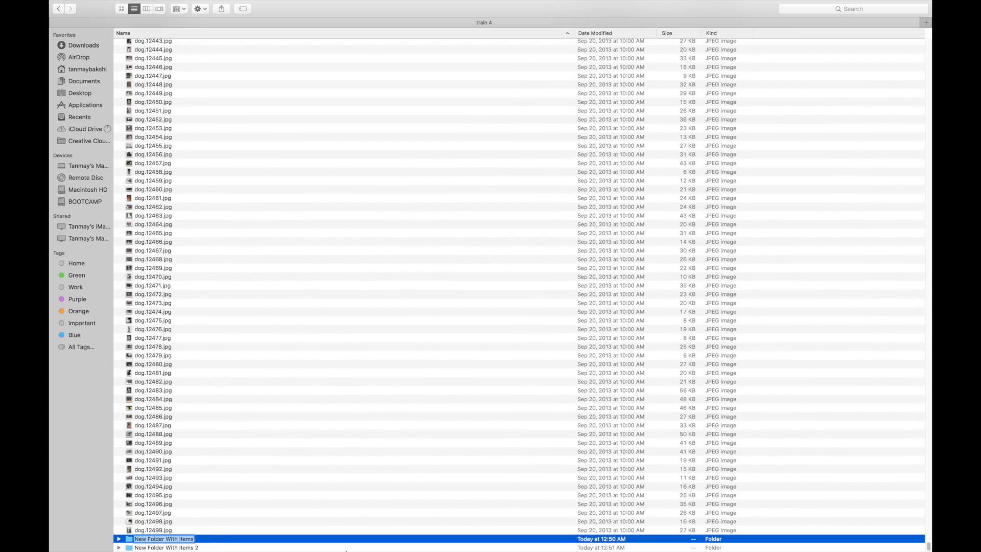
pyautogui.press('super+BackSpace')
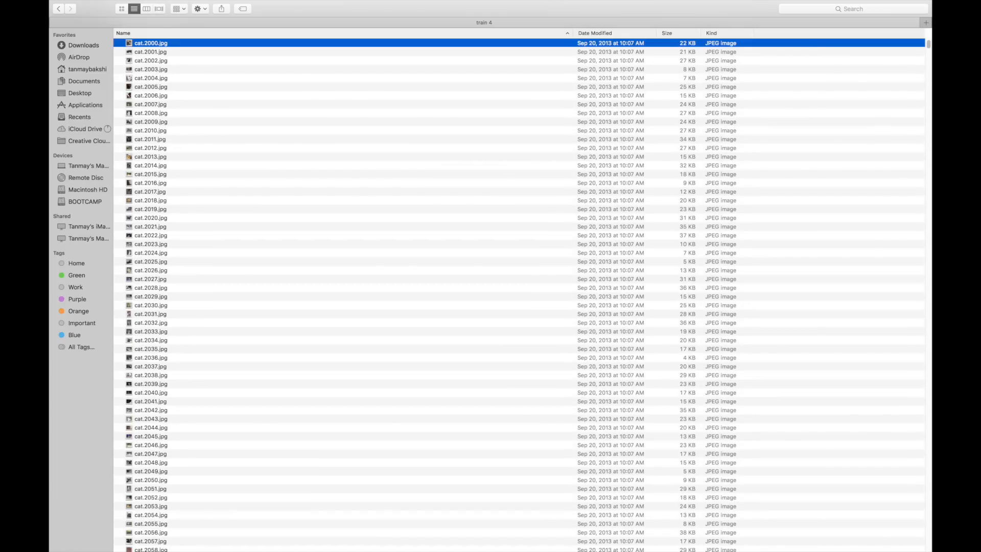
pyautogui.scroll(-20, 398, 503)
pyautogui.scroll(-20, 398, 503)
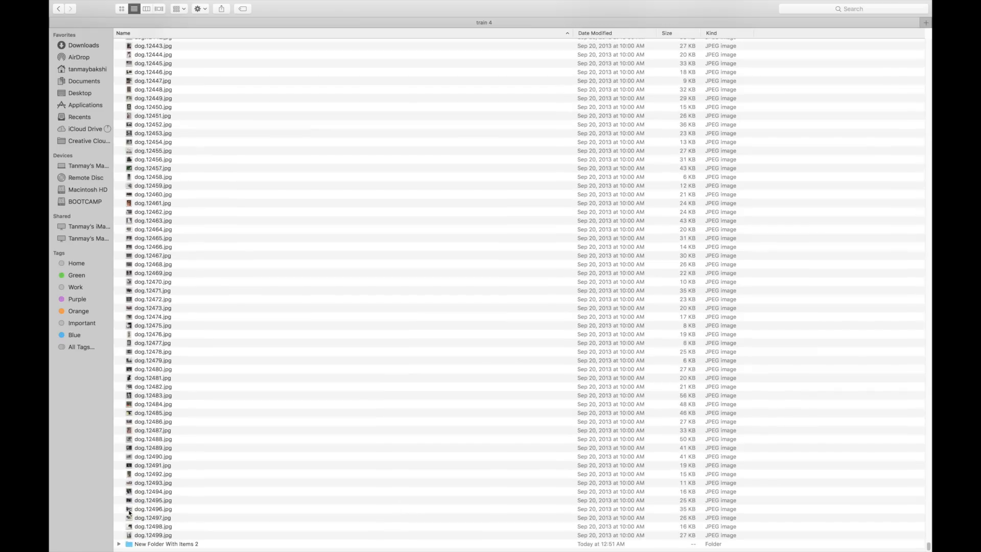
pyautogui.click(145, 547)
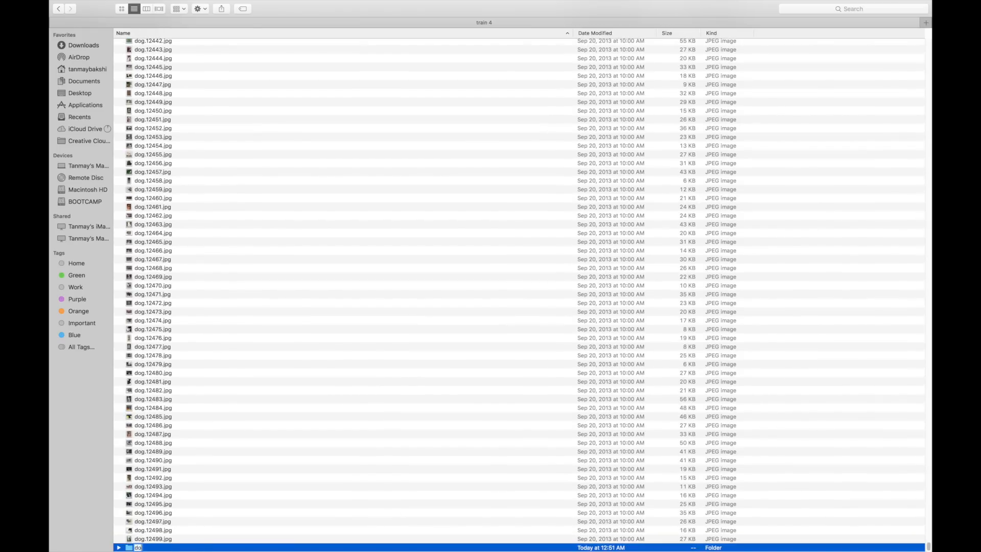
pyautogui.press('super+BackSpace')
# Step: Sort the train 4 contents by kind and select both the cat and dog folders
pyautogui.scroll(10, 256, 347)
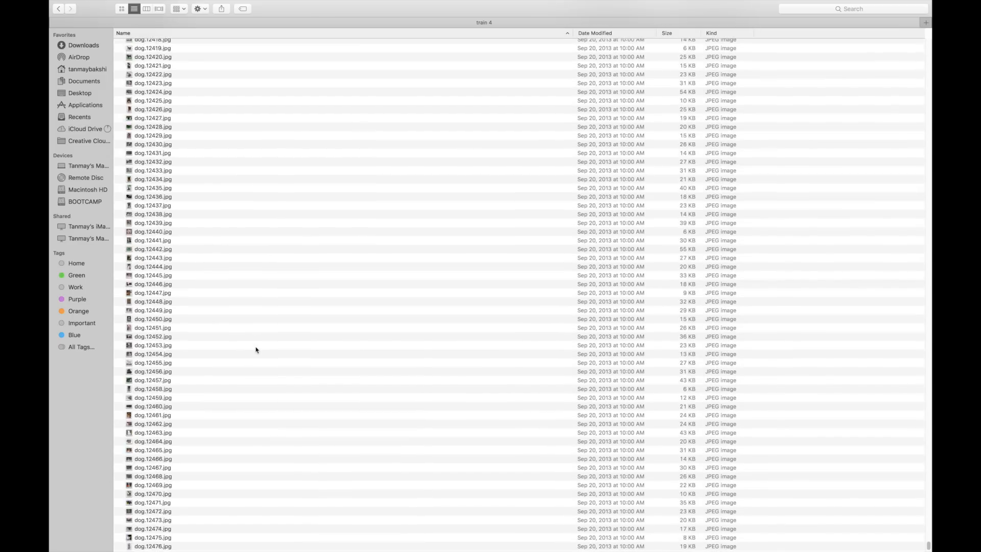
pyautogui.click(710, 34)
pyautogui.scroll(-10, 528, 412)
pyautogui.scroll(20, 528, 412)
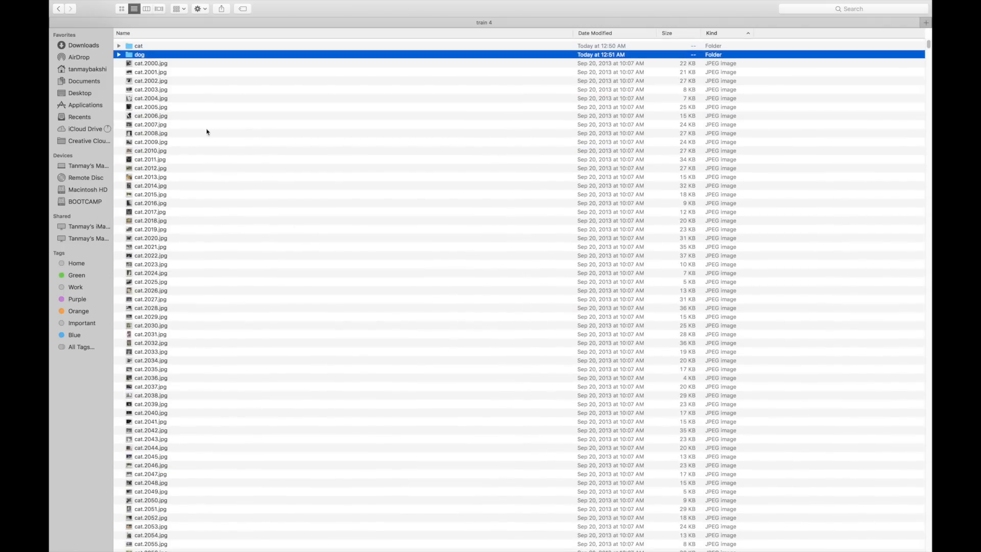
pyautogui.keyDown('shift'); pyautogui.click(147, 44); pyautogui.keyUp('shift')
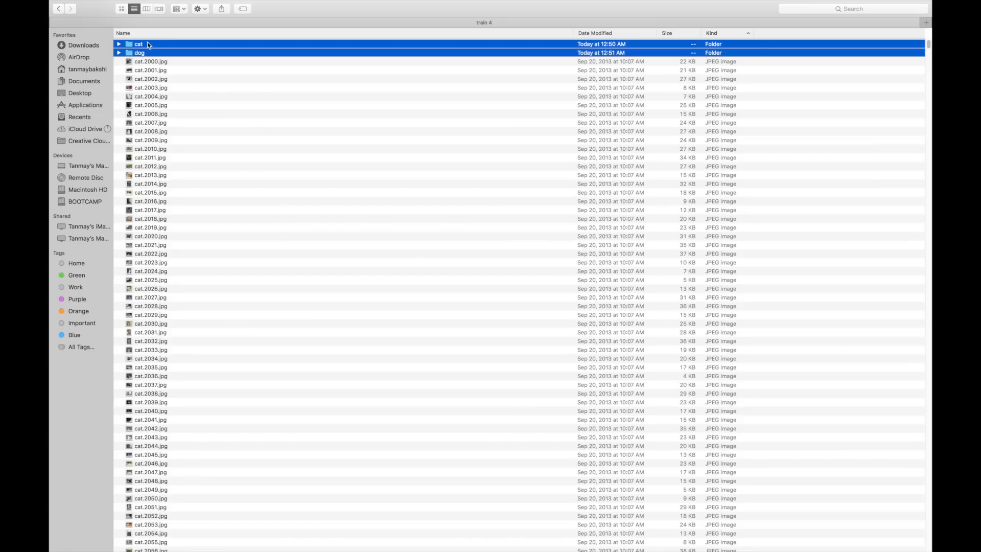
# Step: Switch to the Nimbix dashboard in Chrome and open the launch settings for the IBM PowerAI Vision application
pyautogui.hotkey('ctrl', 'Right')
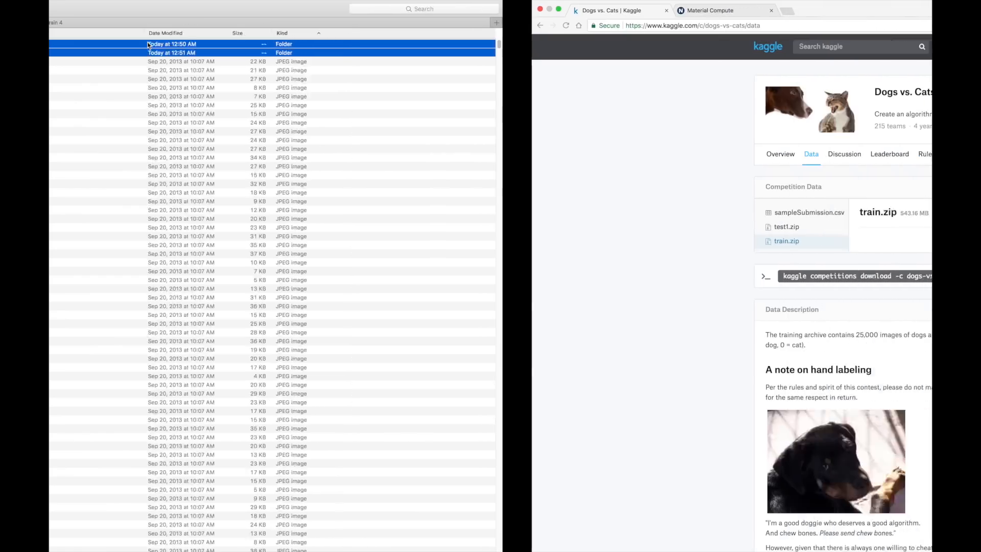
pyautogui.click(204, 11)
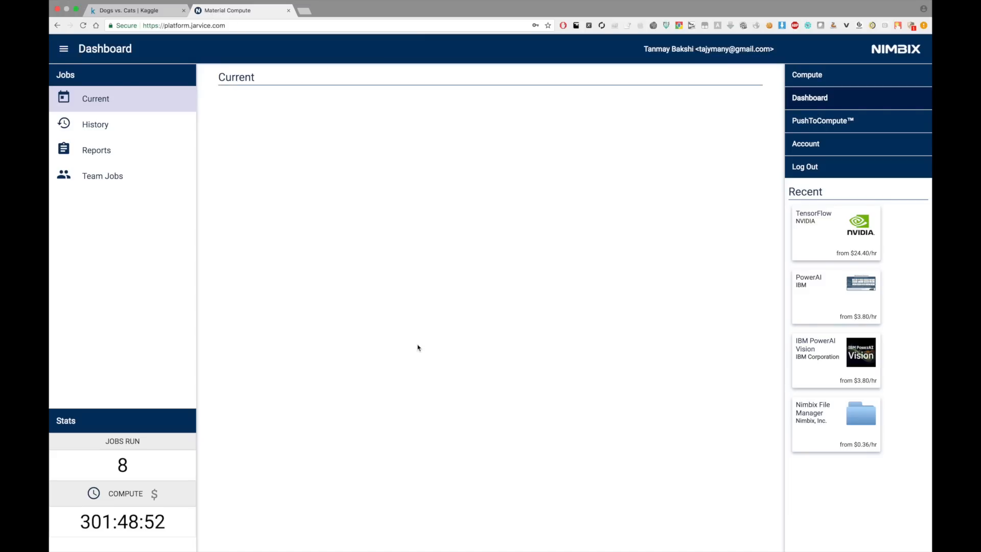
pyautogui.click(798, 366)
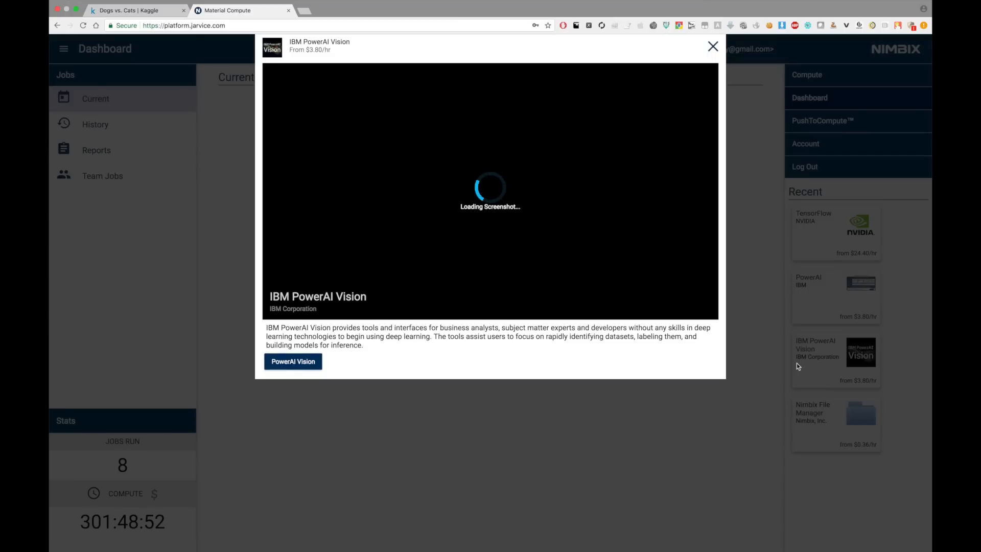
pyautogui.click(294, 362)
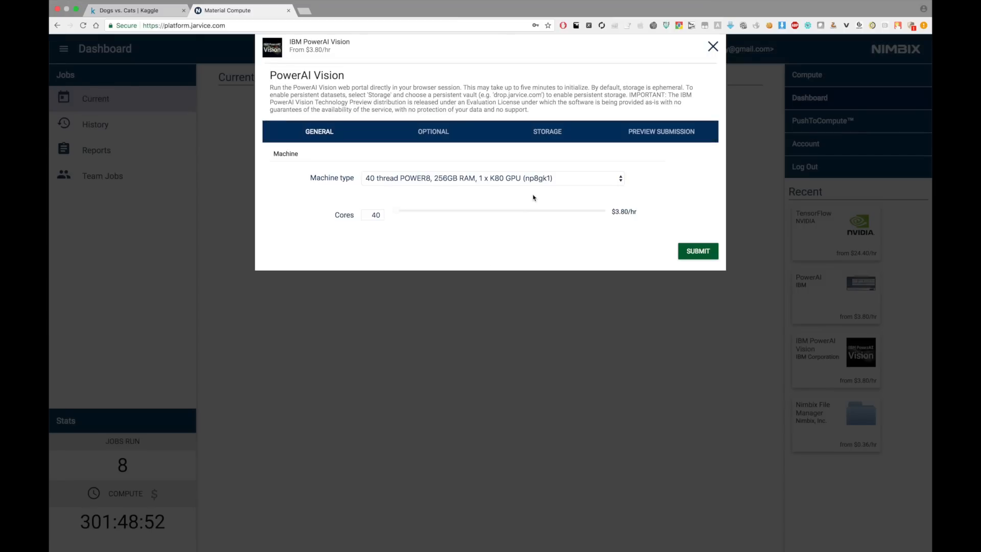
# Step: Set the machine type to 32 thread POWER8, 128GB RAM, 1x P100 GPU w/NVLink (np8g1) and submit the PowerAI Vision job
pyautogui.click(522, 185)
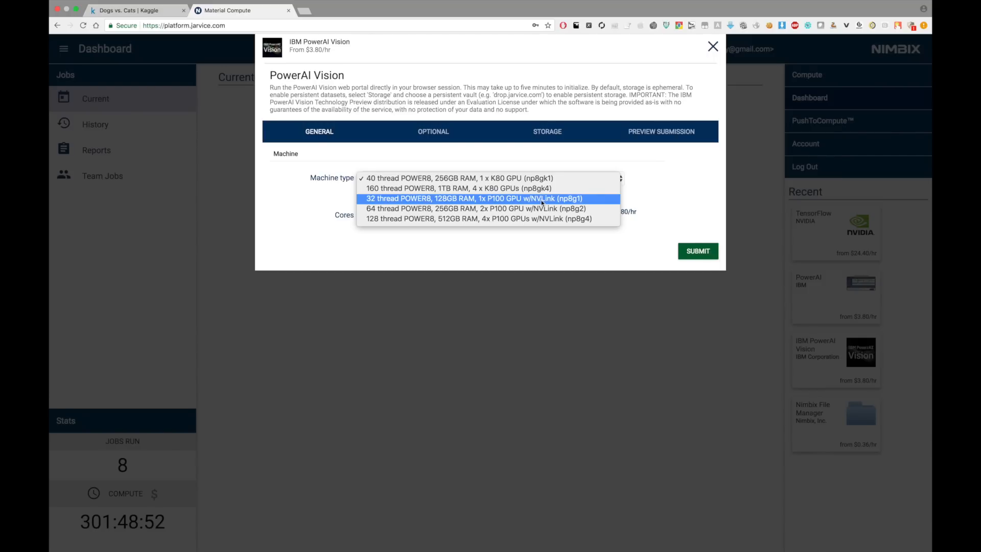
pyautogui.click(442, 200)
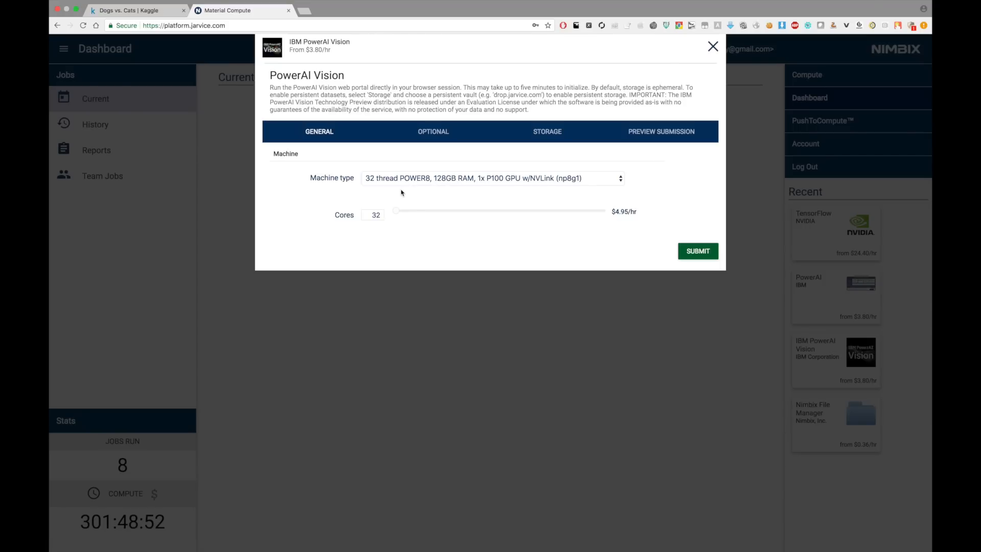
pyautogui.click(700, 254)
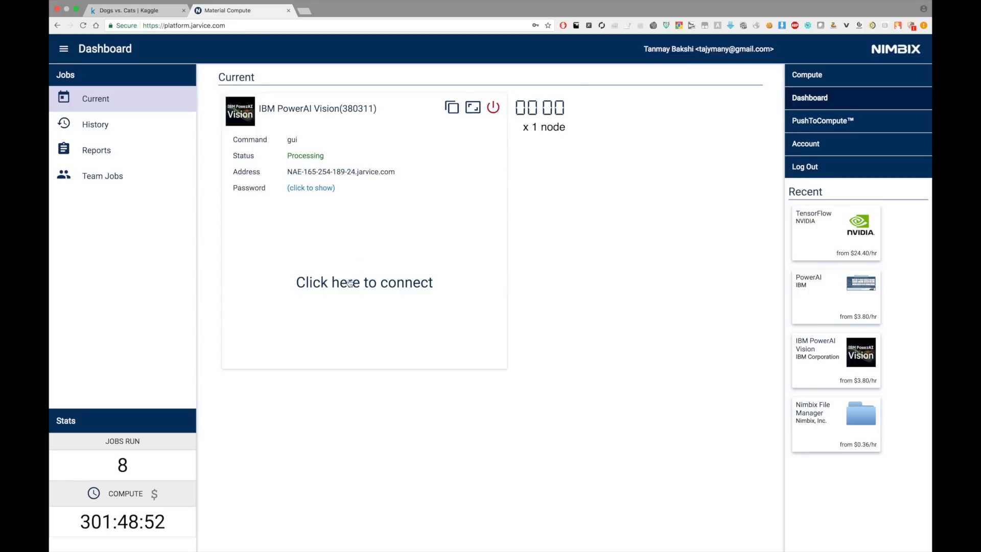
# Step: Connect to the running PowerAI Vision job and add an image classification dataset named Cat/Dog with the Others scenario
pyautogui.click(371, 285)
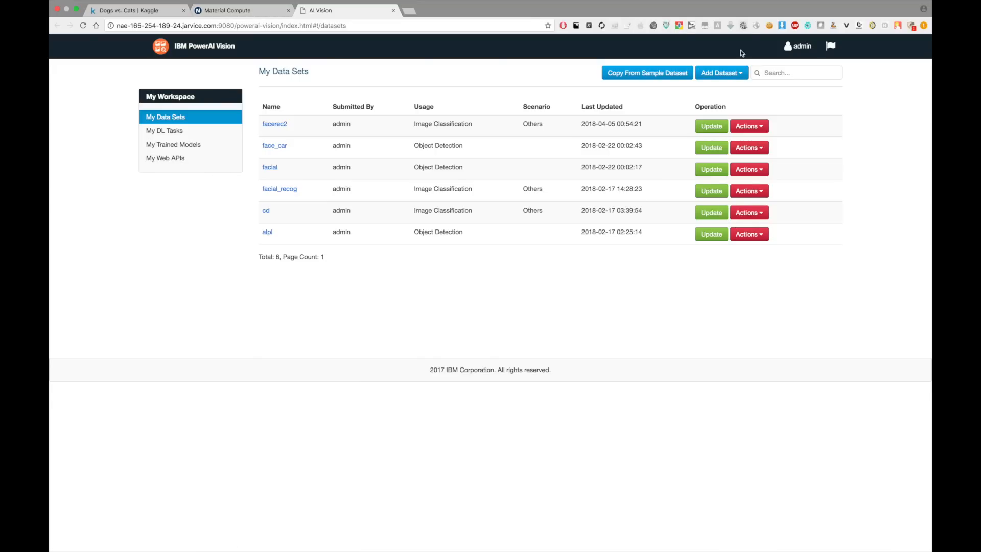
pyautogui.click(721, 74)
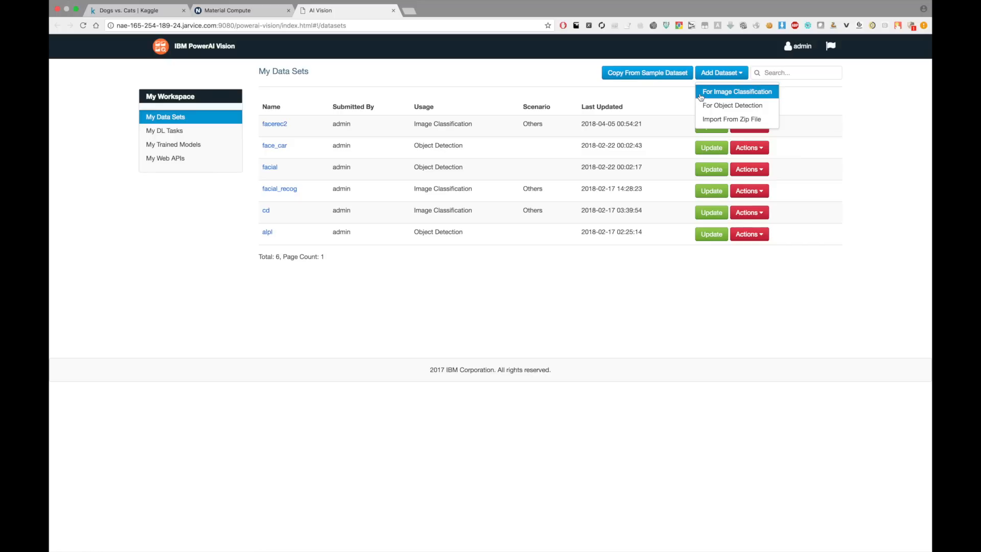
pyautogui.click(700, 97)
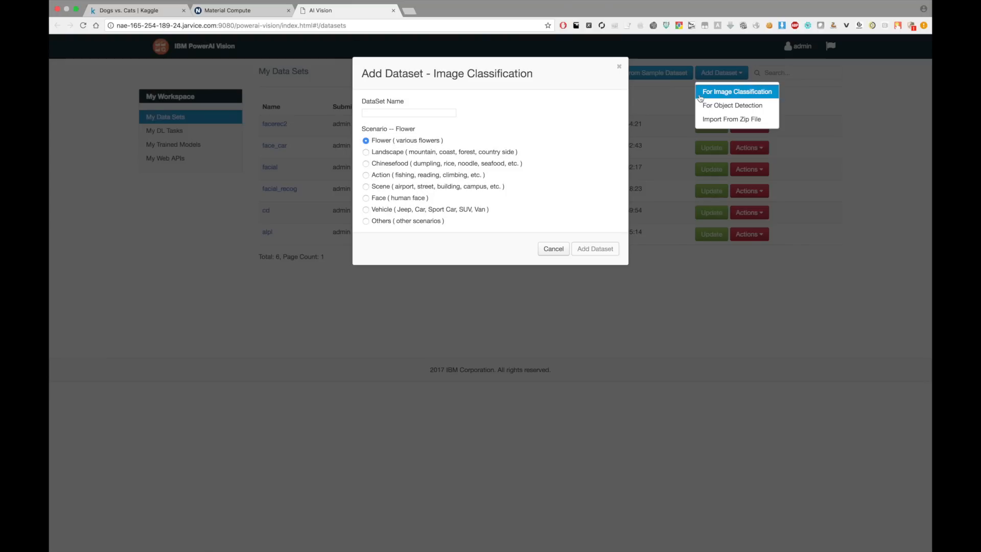
pyautogui.click(423, 113)
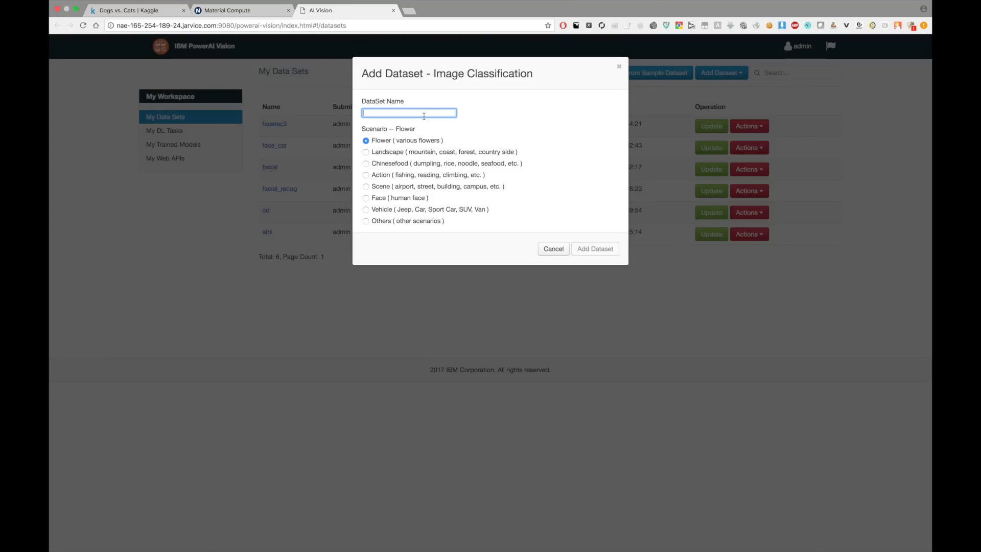
pyautogui.write('Cat/Dog')
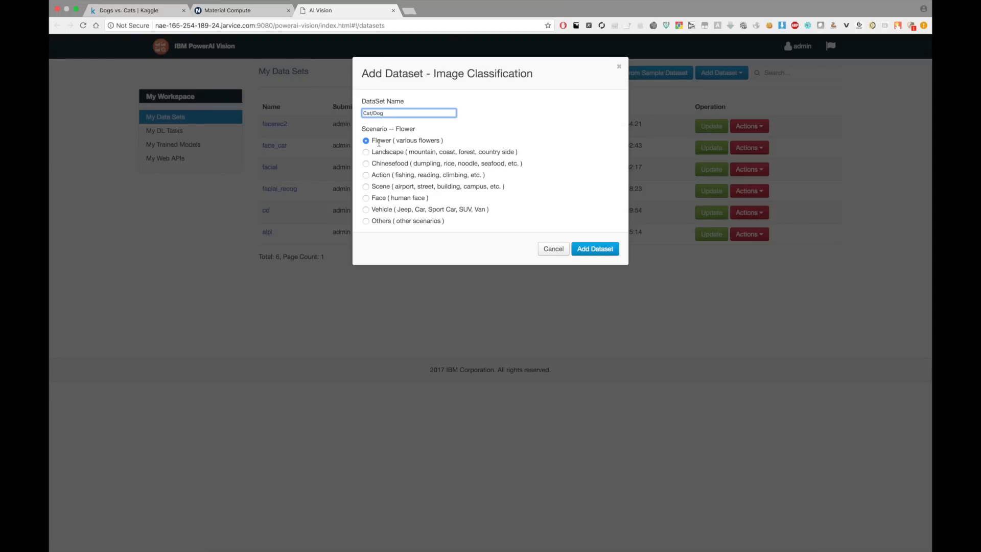
pyautogui.click(366, 220)
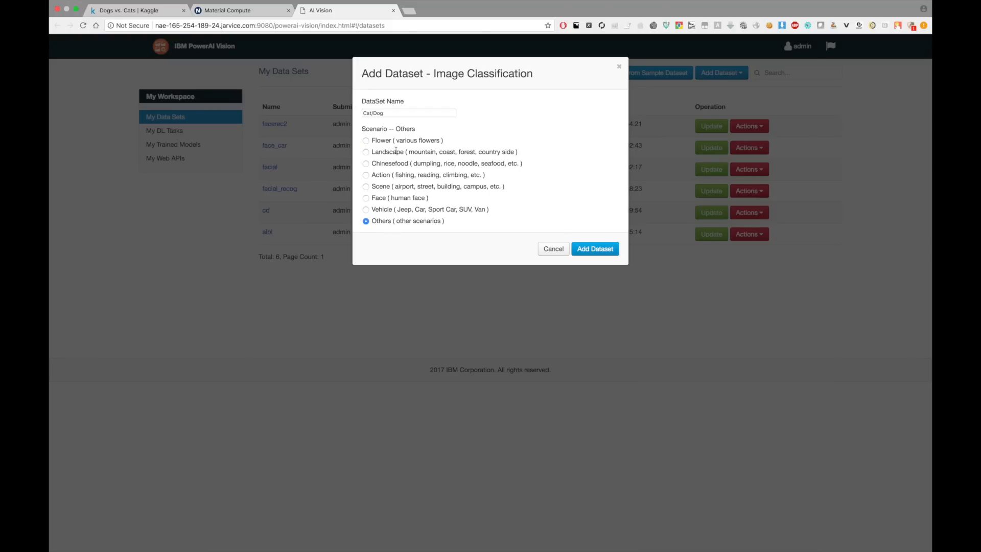
pyautogui.click(603, 250)
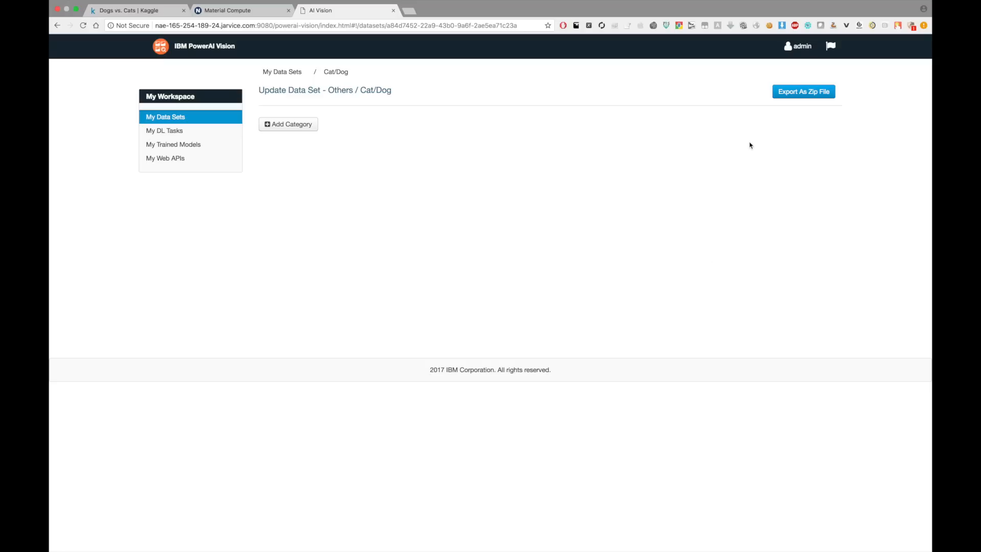
# Step: Add the categories dog and cat to the Cat/Dog dataset
pyautogui.moveTo(274, 89); pyautogui.dragTo(435, 92)
pyautogui.click(431, 94)
pyautogui.click(301, 128)
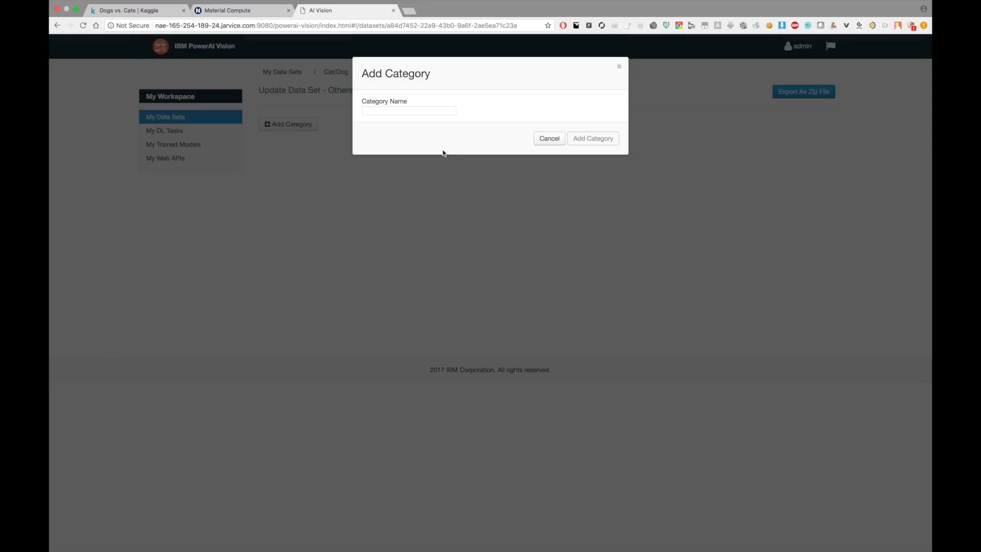
pyautogui.click(419, 111)
pyautogui.write('dog')
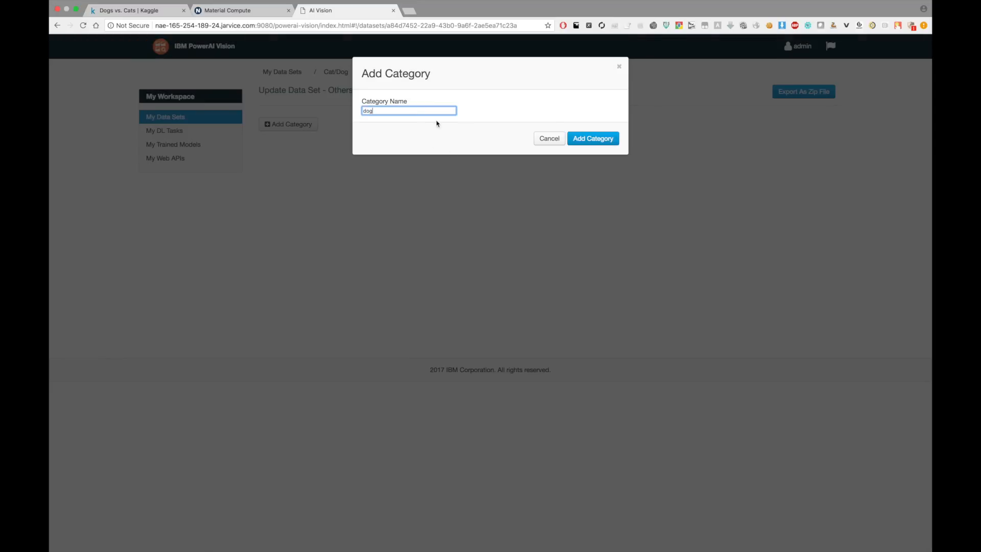
pyautogui.click(592, 142)
pyautogui.click(310, 130)
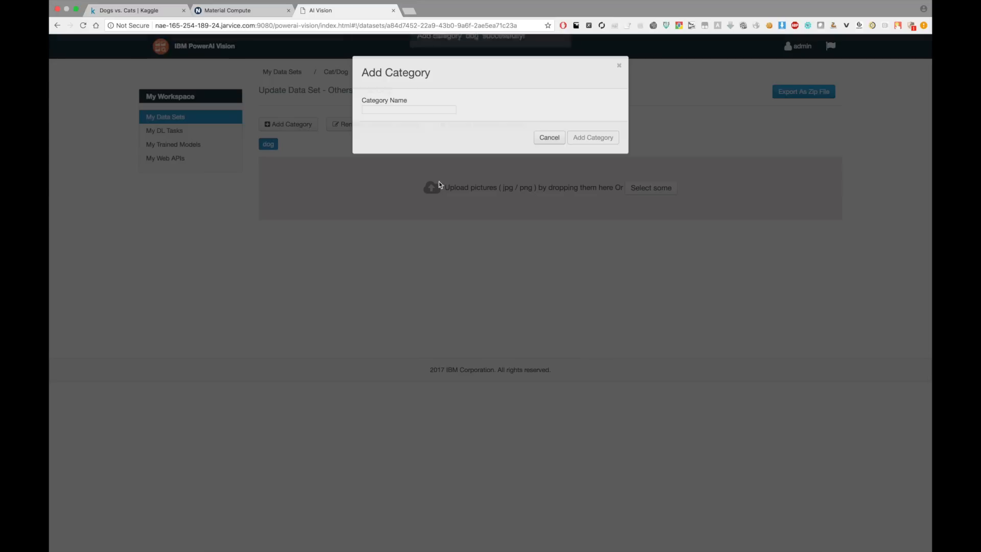
pyautogui.click(454, 112)
pyautogui.write('cat')
pyautogui.click(592, 139)
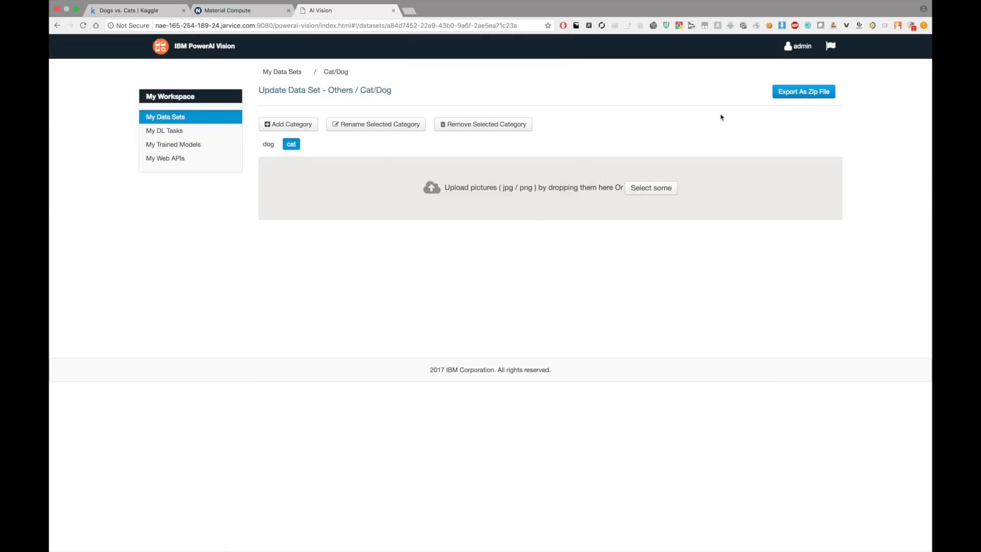
pyautogui.click(778, 97)
pyautogui.hscroll(-3, 441, 182)
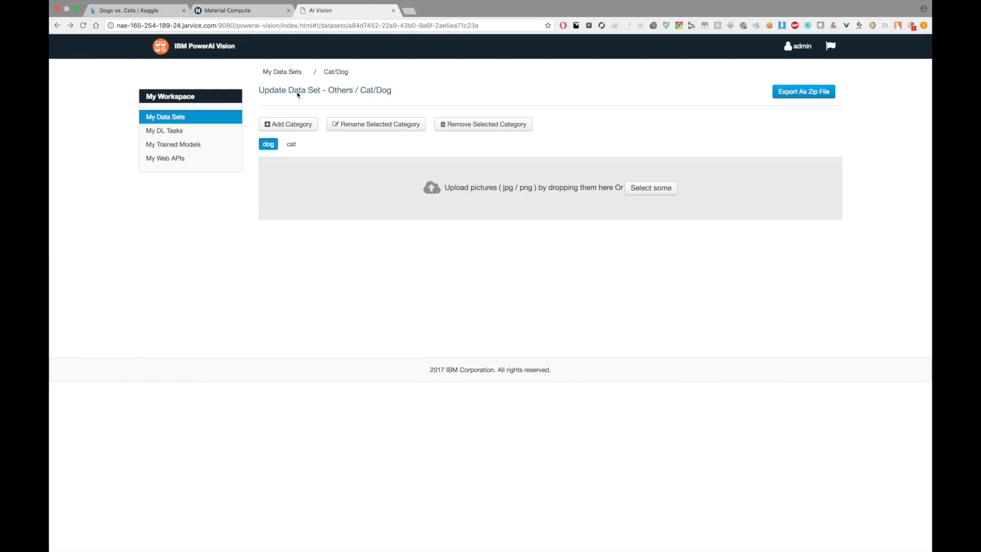
# Step: Switch to Finder and open the cat folder inside train 4 to view its images
pyautogui.hotkey('ctrl', 'Left')
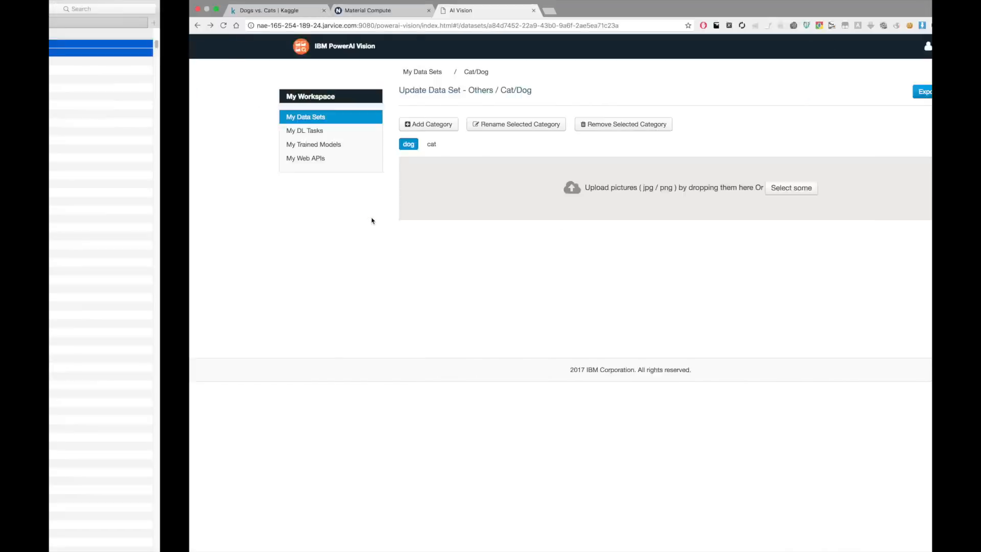
pyautogui.click(310, 167)
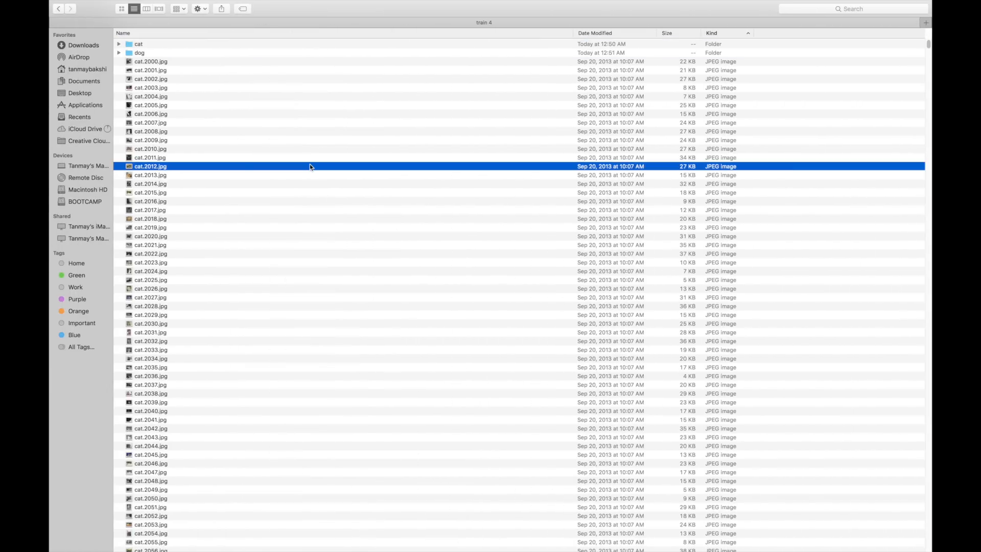
pyautogui.click(136, 46)
pyautogui.doubleClick(136, 46)
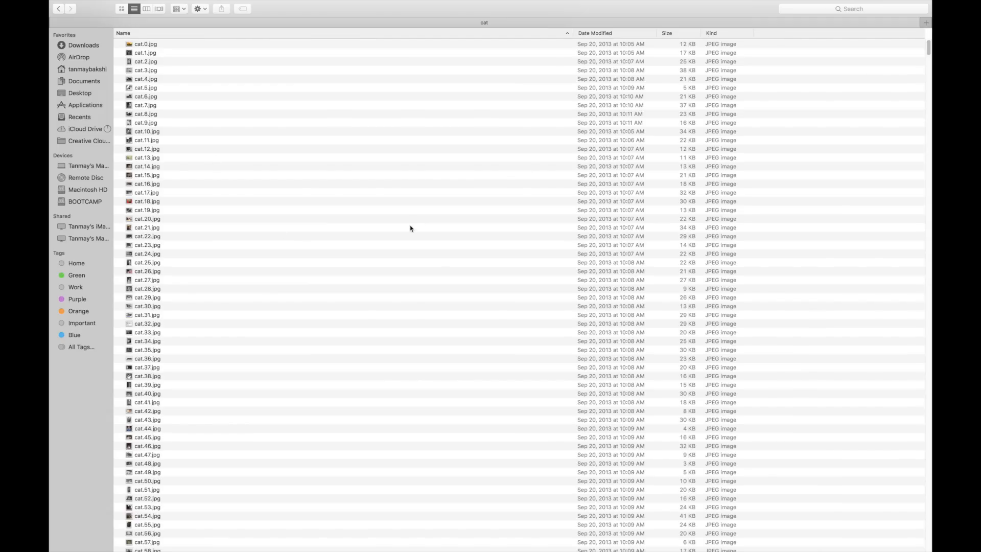
# Step: Switch back to Chrome and upload all images from the dog folder of train 4 in Downloads to the dog category
pyautogui.hotkey('ctrl', 'Right')
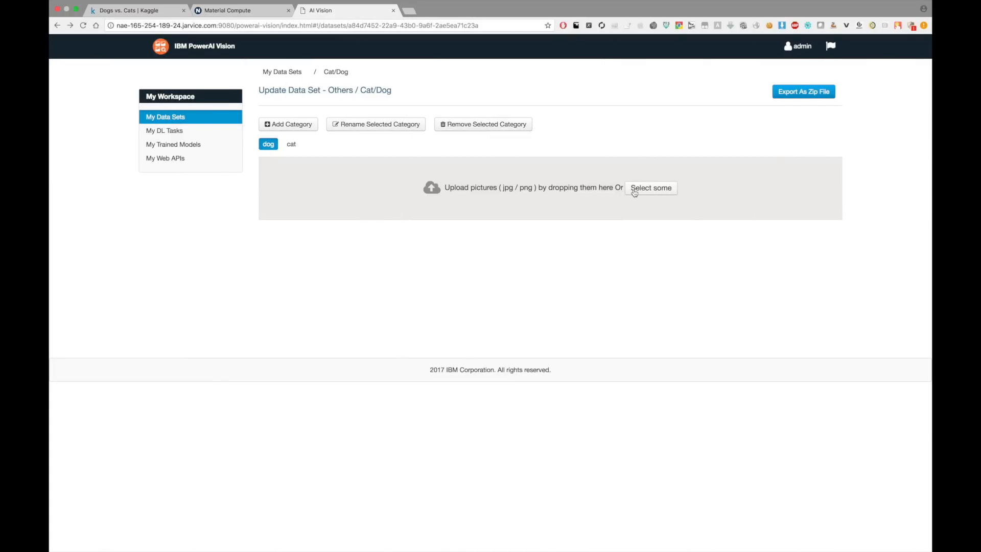
pyautogui.click(634, 189)
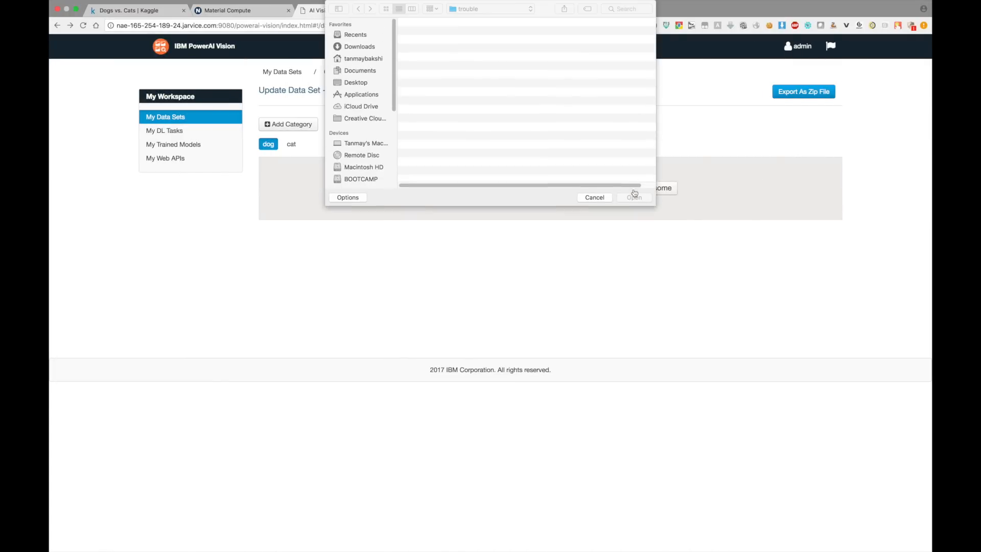
pyautogui.click(360, 82)
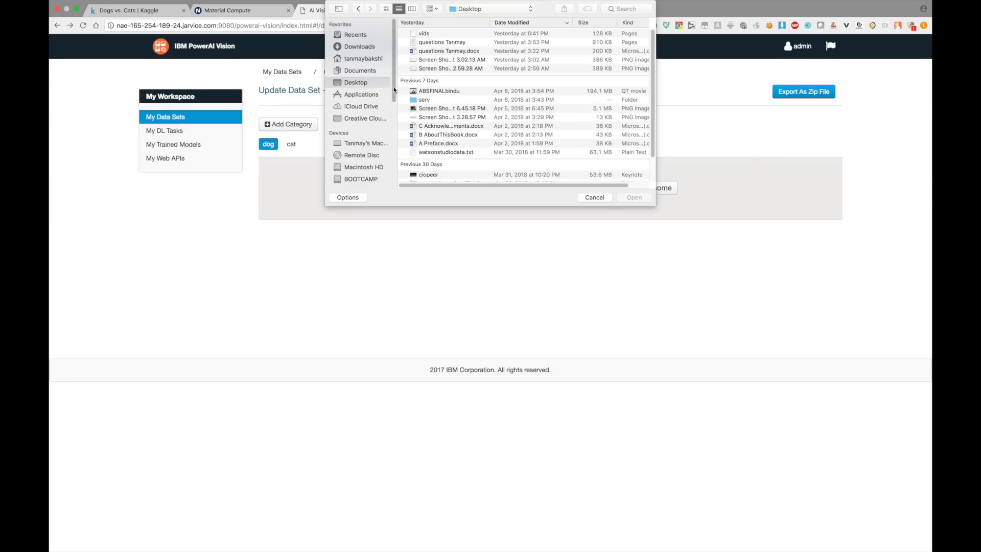
pyautogui.click(357, 46)
pyautogui.click(427, 34)
pyautogui.doubleClick(427, 34)
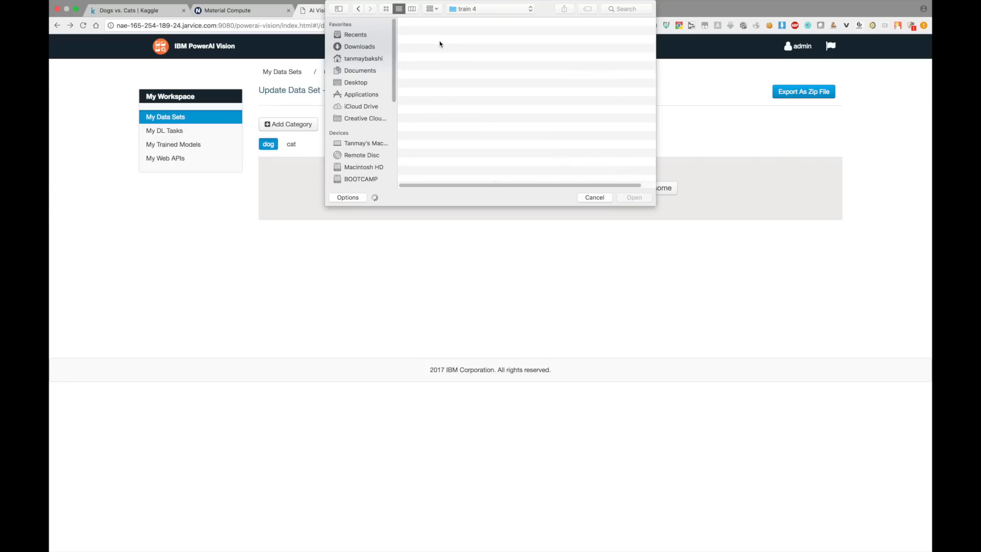
pyautogui.click(435, 36)
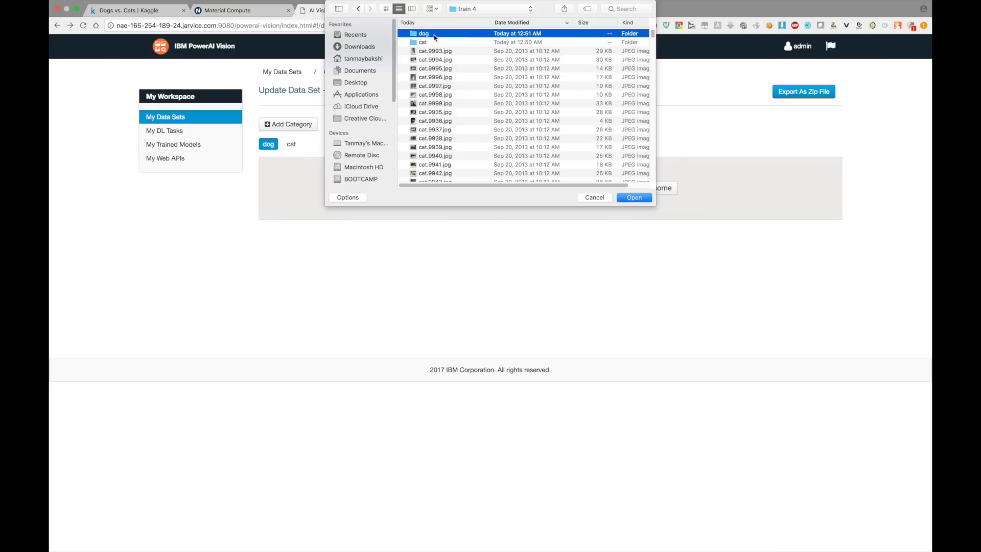
pyautogui.doubleClick(434, 36)
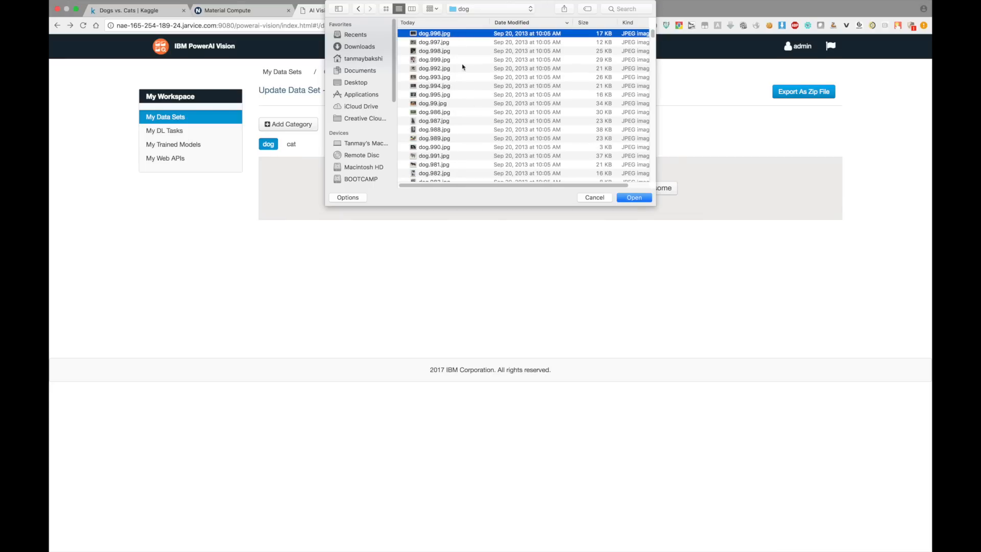
pyautogui.scroll(-10, 471, 109)
pyautogui.press('super+a')
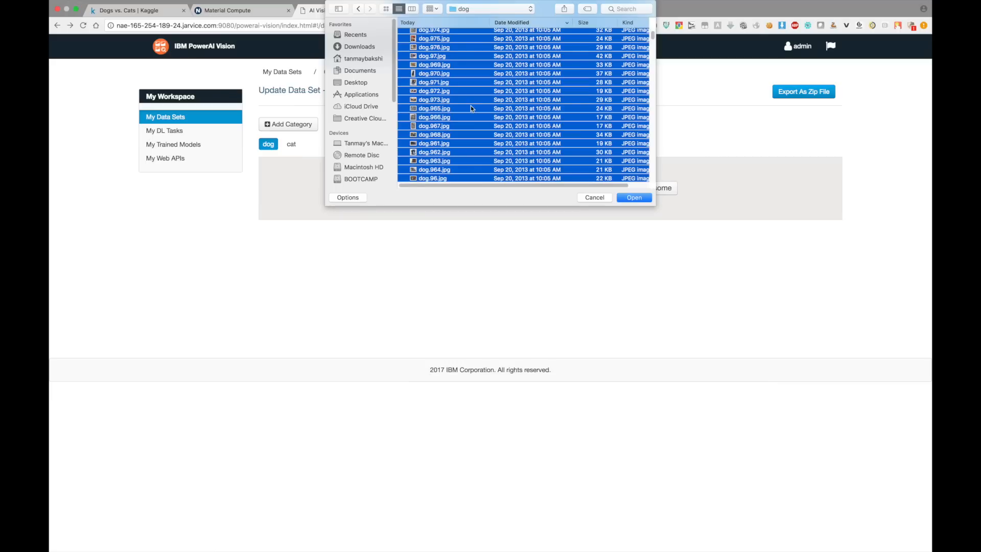
pyautogui.press('Return')
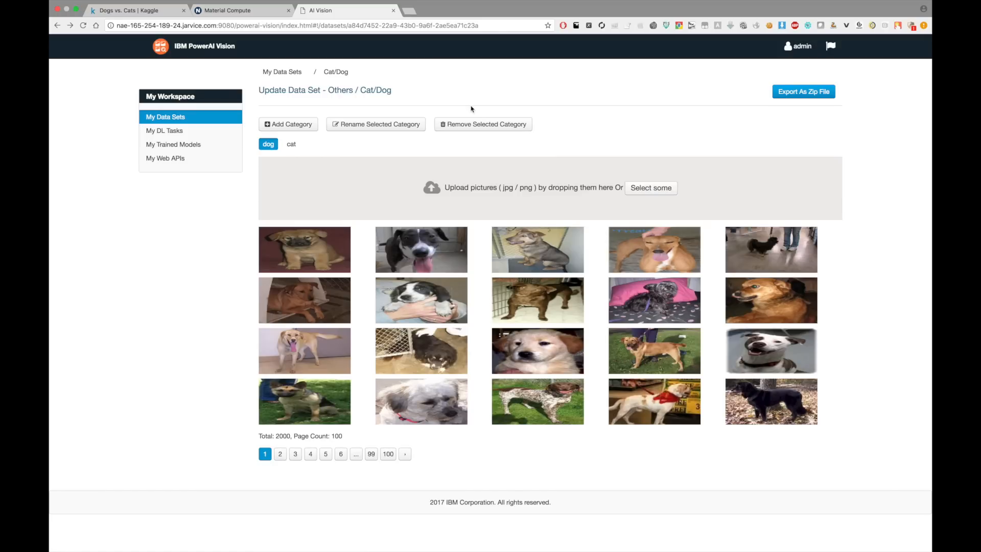
# Step: Upload all images from the cat folder of train 4 to the cat category
pyautogui.click(293, 146)
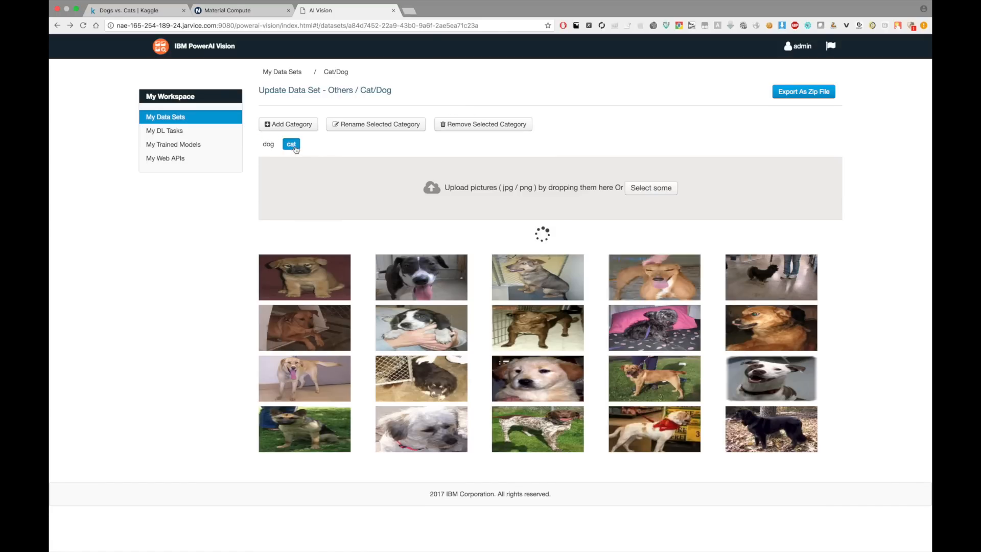
pyautogui.click(654, 189)
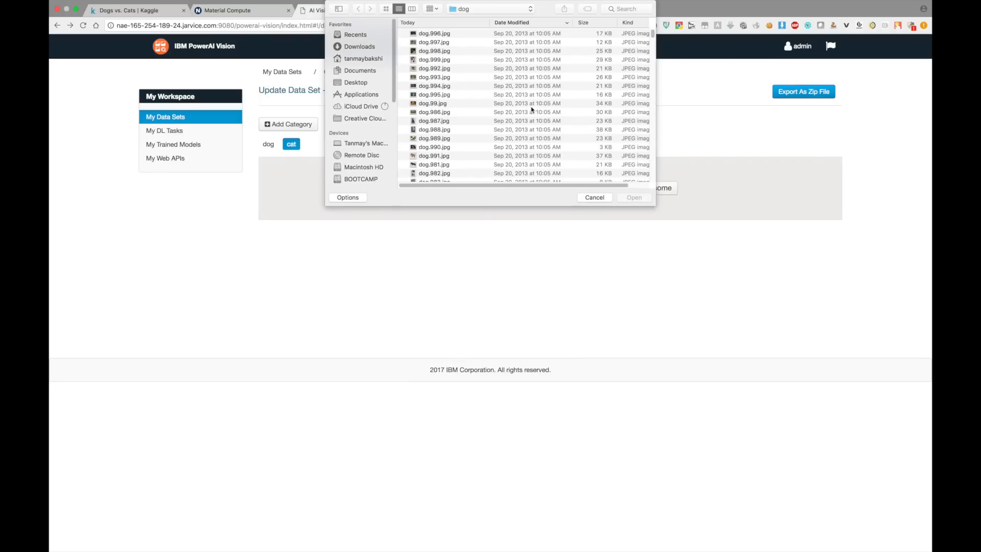
pyautogui.press('super+Up')
pyautogui.click(444, 43)
pyautogui.doubleClick(445, 44)
pyautogui.click(462, 85)
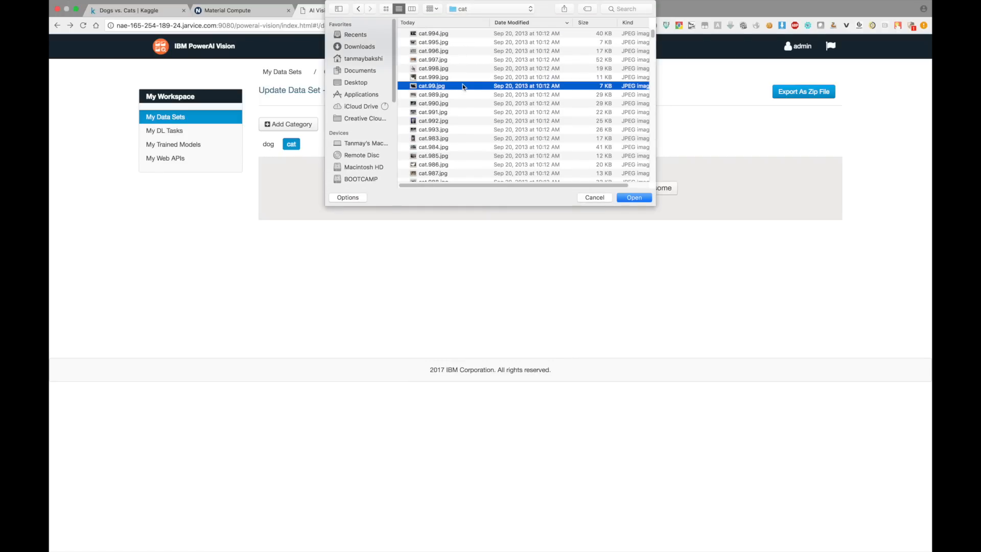
pyautogui.press('super+a')
pyautogui.press('Return')
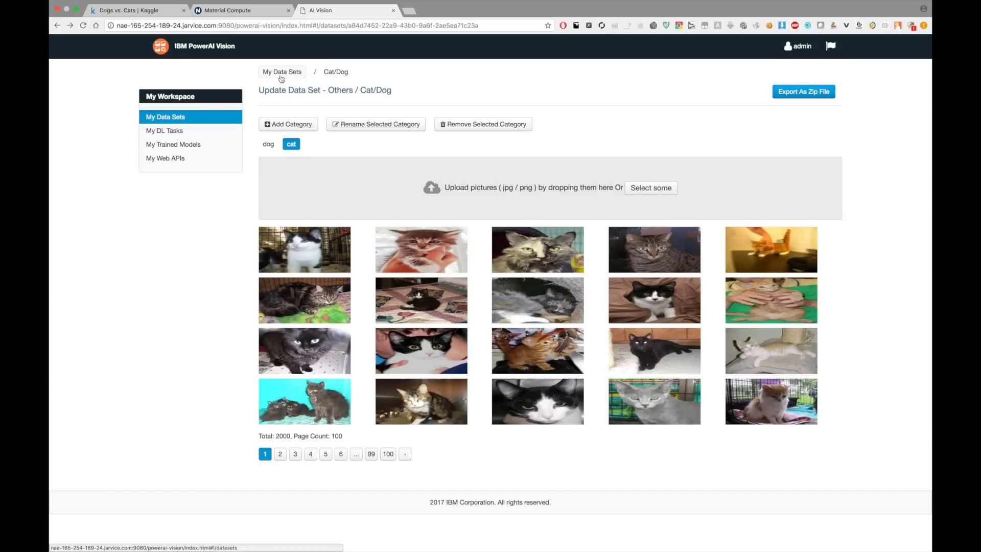
# Step: Create a new classification DL task with the image classifier named CatDogTry1 and the Cat/Dog dataset
pyautogui.click(148, 133)
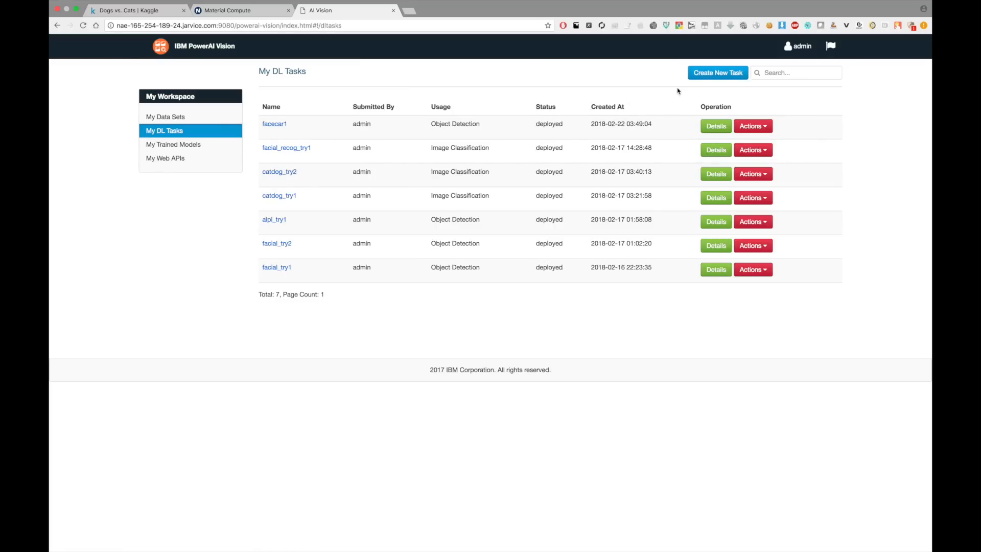
pyautogui.click(694, 76)
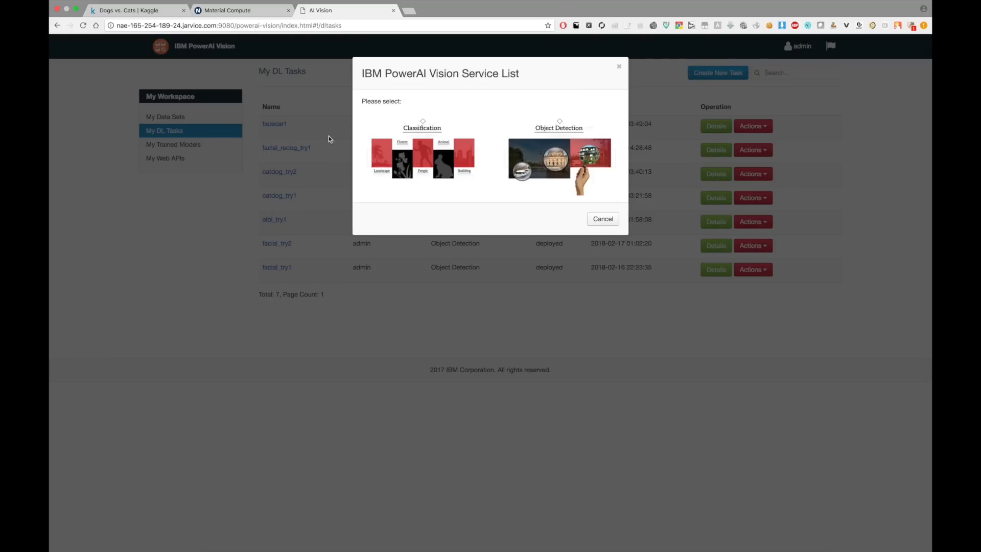
pyautogui.click(422, 131)
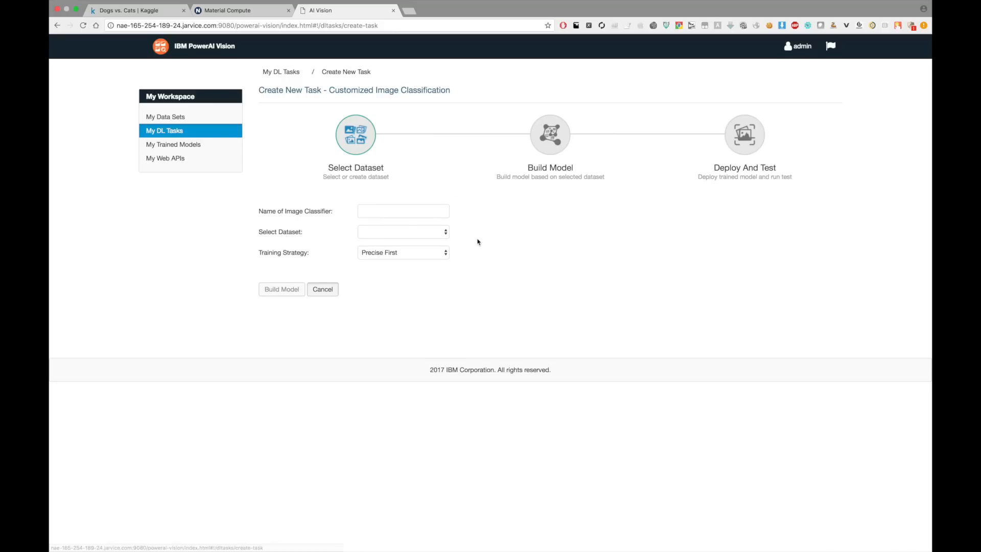
pyautogui.click(420, 208)
pyautogui.write('CatDogTry1')
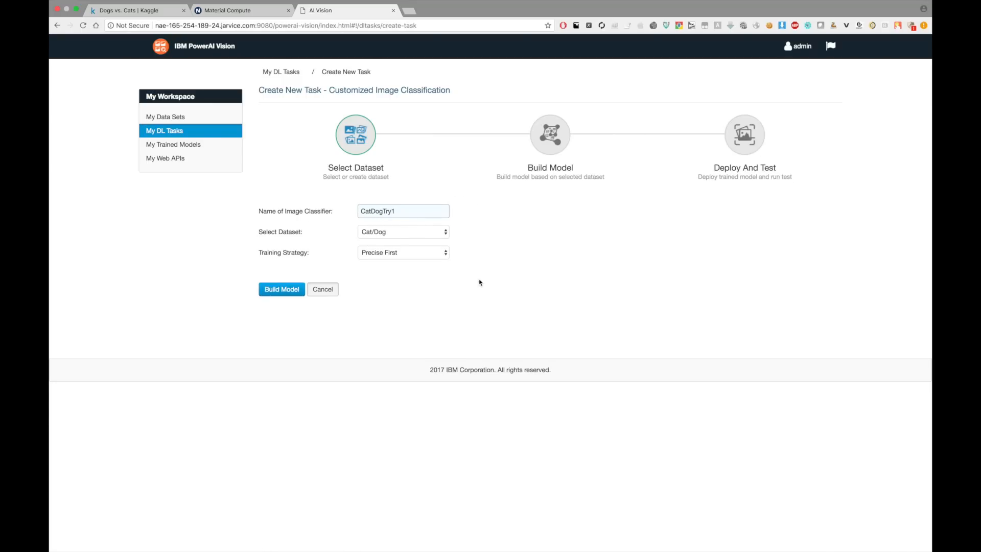
pyautogui.click(370, 234)
pyautogui.click(371, 234)
# Step: Set the training strategy to Customized and select the Max Iteration value
pyautogui.click(385, 256)
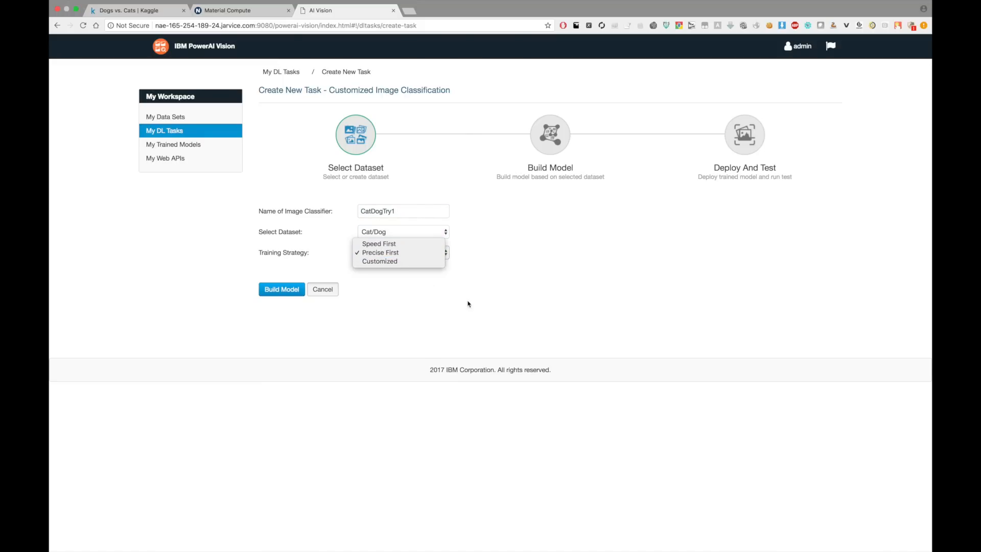
pyautogui.click(374, 254)
pyautogui.click(376, 257)
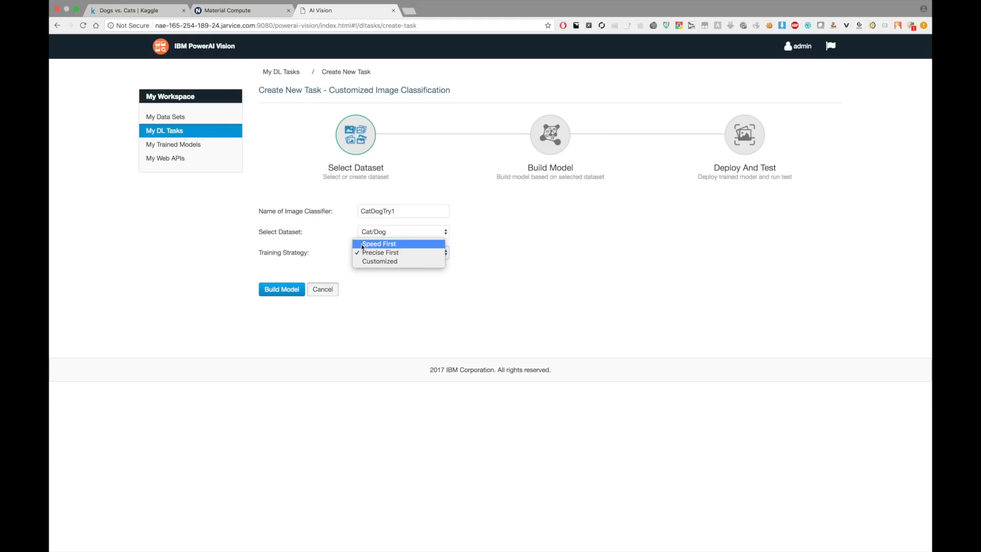
pyautogui.click(370, 261)
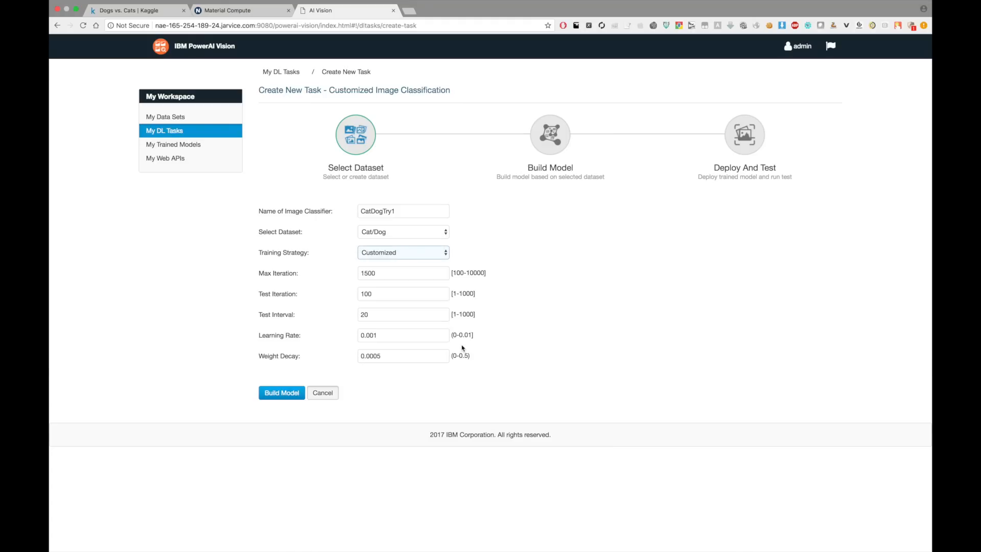
pyautogui.doubleClick(398, 273)
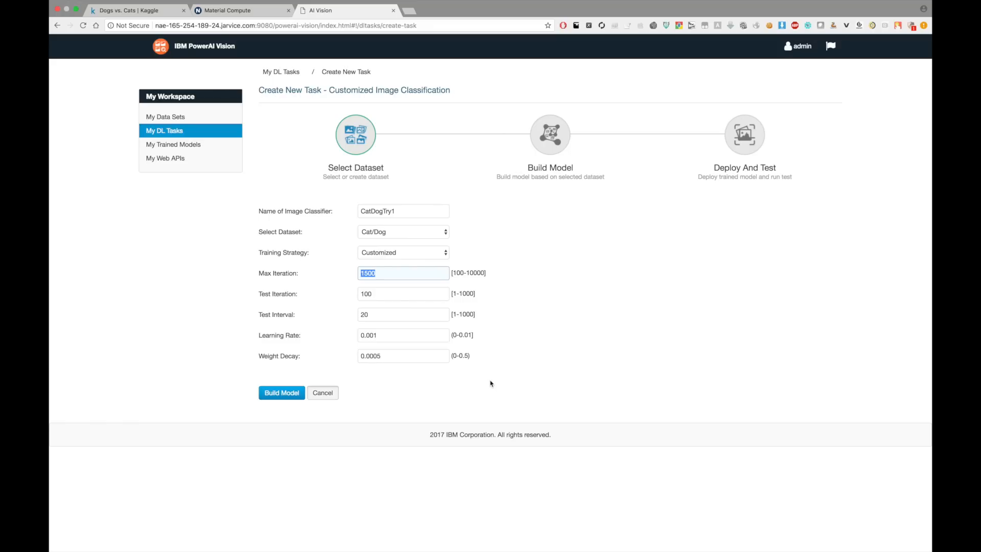
# Step: Set Max Iteration to 2000 and review the test iteration, test interval, learning rate and weight decay settings
pyautogui.write('2000')
pyautogui.doubleClick(403, 294)
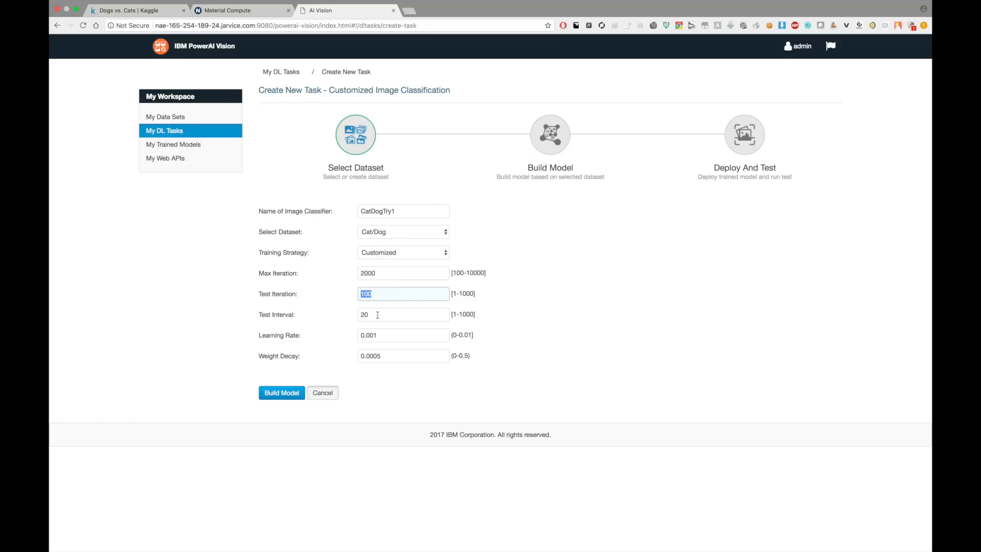
pyautogui.doubleClick(376, 315)
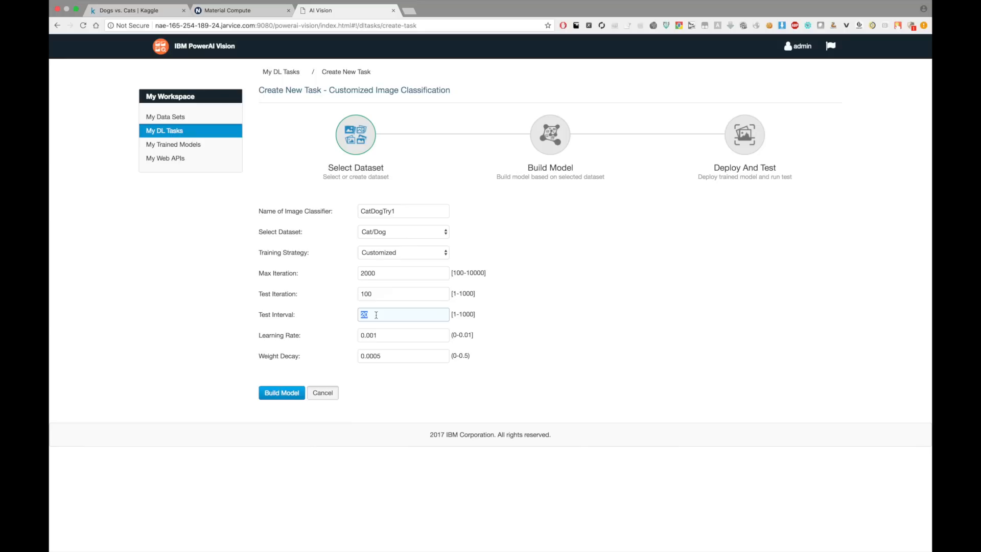
pyautogui.doubleClick(392, 336)
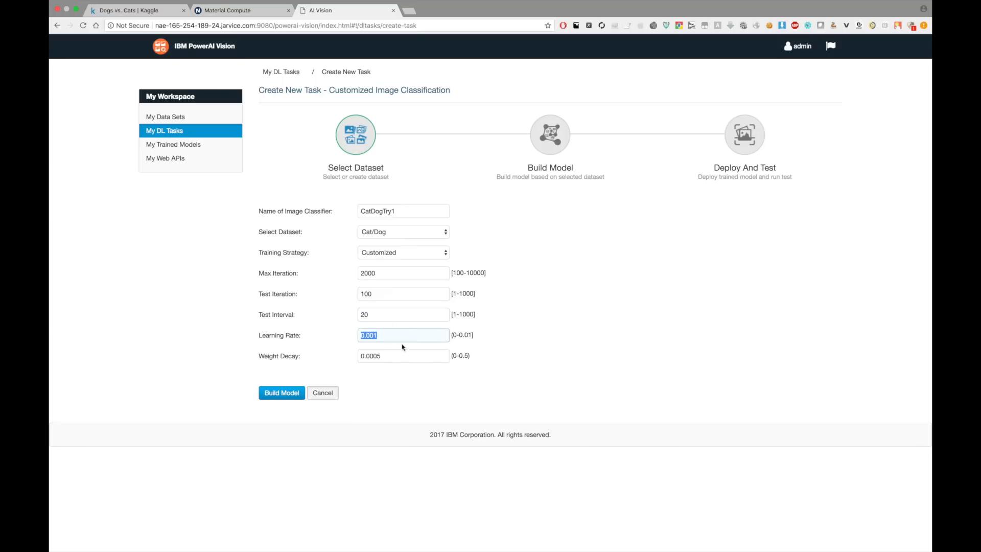
pyautogui.doubleClick(394, 356)
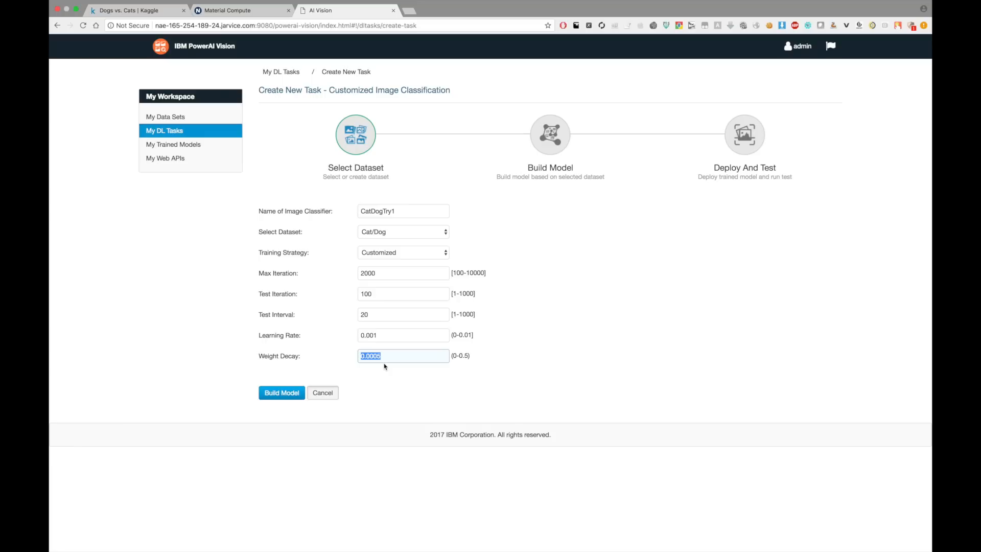
pyautogui.click(376, 383)
# Step: Build the model and confirm creation of the CatDogTry1 task
pyautogui.click(297, 391)
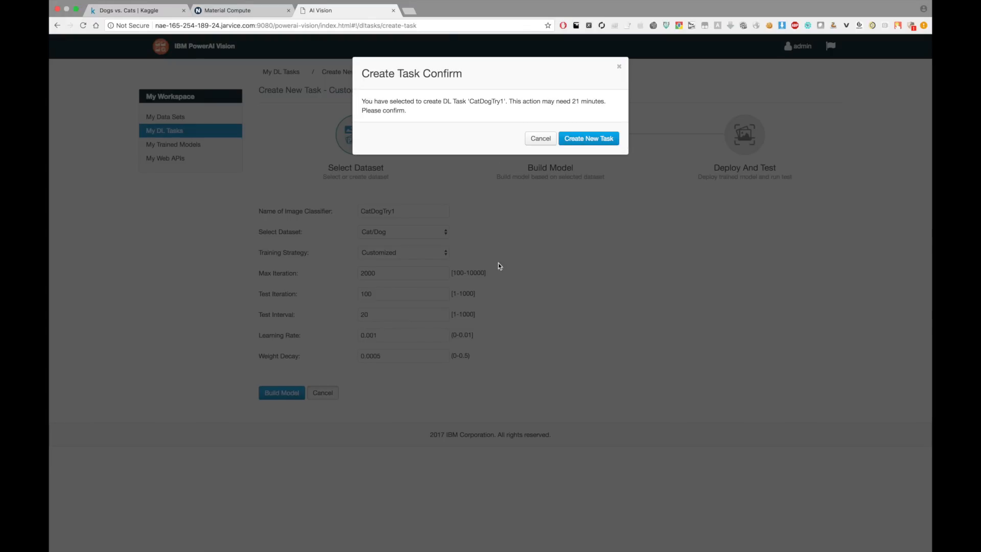
pyautogui.doubleClick(367, 101)
pyautogui.moveTo(372, 102); pyautogui.dragTo(404, 110)
pyautogui.click(485, 117)
pyautogui.doubleClick(574, 101)
pyautogui.moveTo(574, 101); pyautogui.dragTo(582, 100)
pyautogui.click(574, 138)
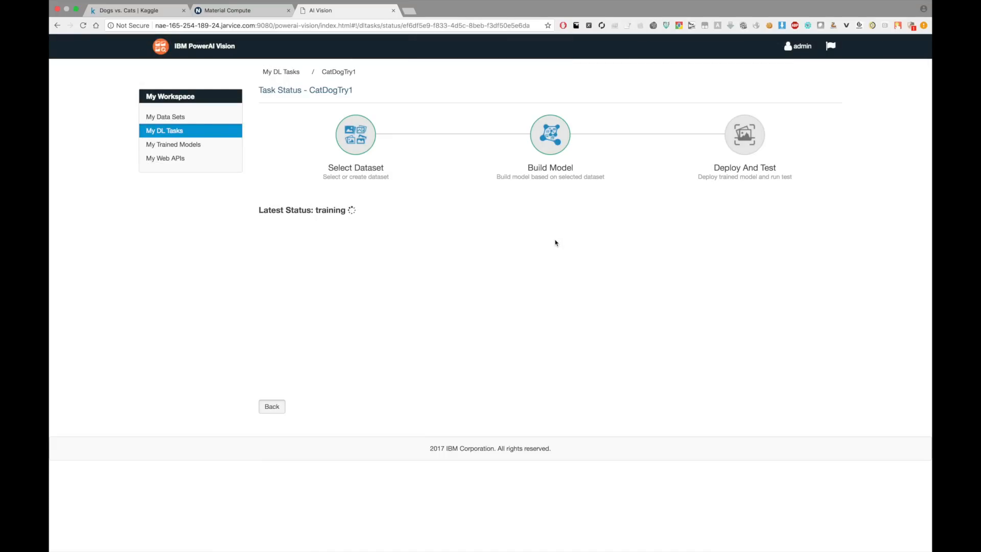
# Step: Reload the CatDogTry1 status page and monitor its training progress, loss and accuracy charts, and estimated time left
pyautogui.doubleClick(330, 210)
pyautogui.click(335, 227)
pyautogui.click(84, 26)
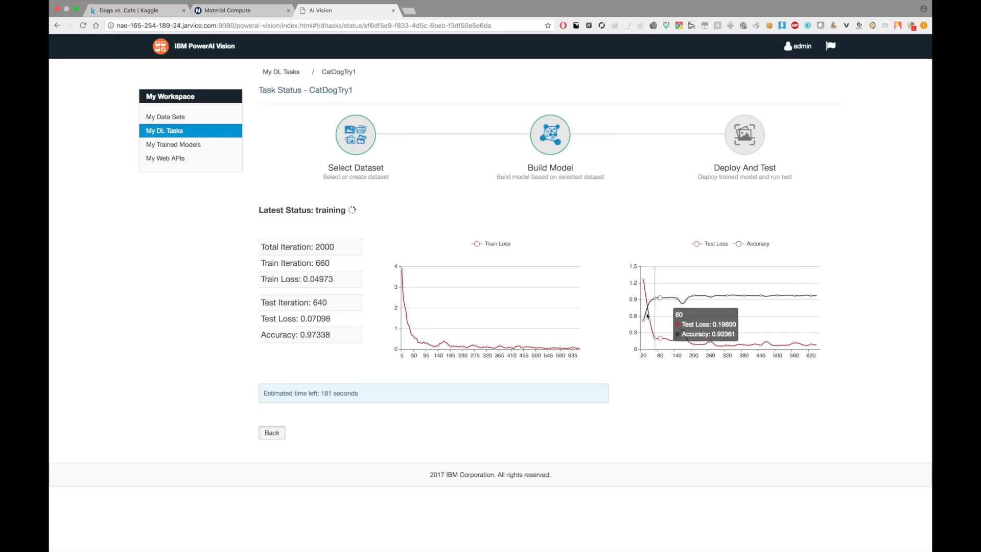
pyautogui.moveTo(663, 304)
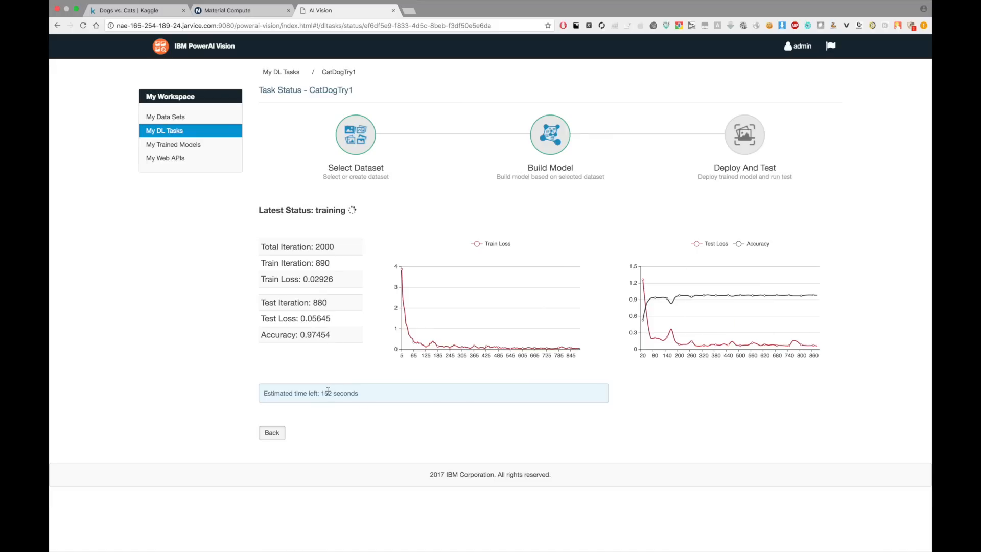
pyautogui.moveTo(320, 392); pyautogui.dragTo(358, 393)
pyautogui.click(373, 397)
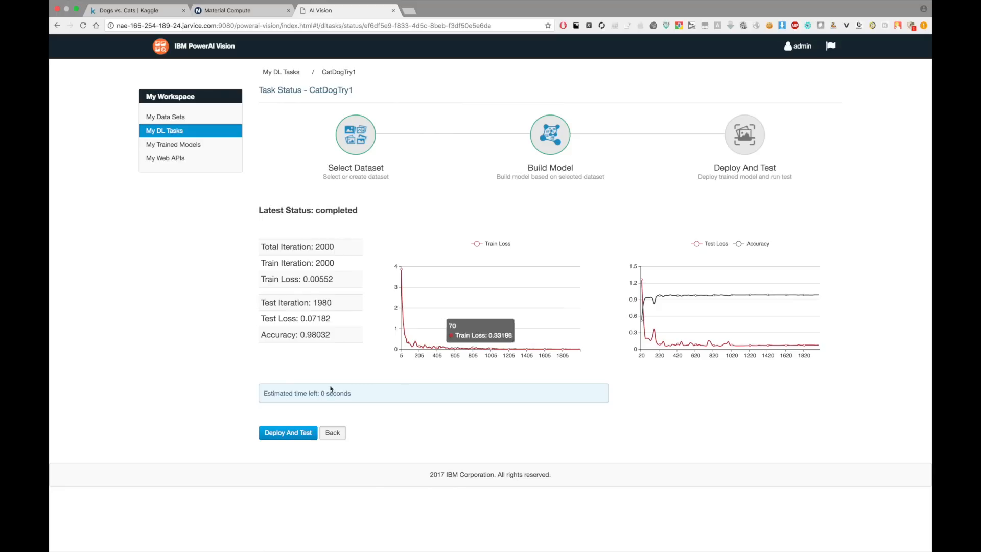
# Step: Review the completed training's iterations, train loss, test loss and accuracy, and deploy the model for testing
pyautogui.moveTo(261, 247); pyautogui.dragTo(332, 276)
pyautogui.click(333, 276)
pyautogui.click(338, 281)
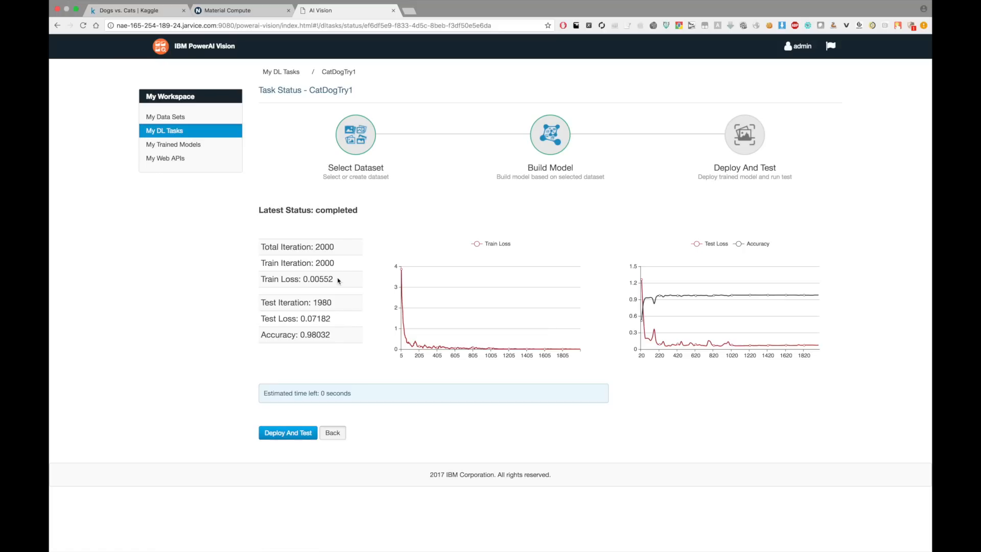
pyautogui.moveTo(301, 319); pyautogui.dragTo(332, 321)
pyautogui.click(336, 324)
pyautogui.moveTo(301, 335); pyautogui.dragTo(337, 338)
pyautogui.moveTo(784, 299)
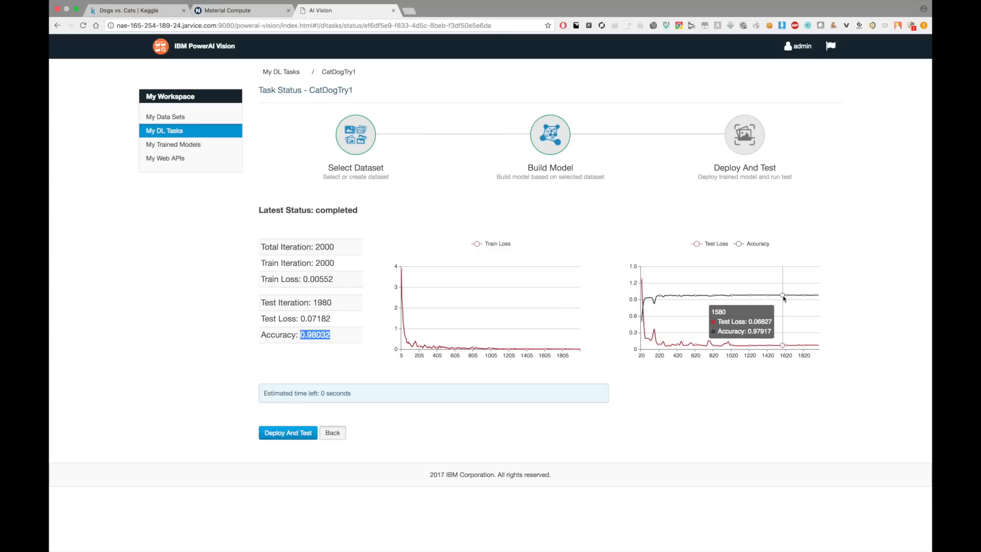
pyautogui.click(290, 433)
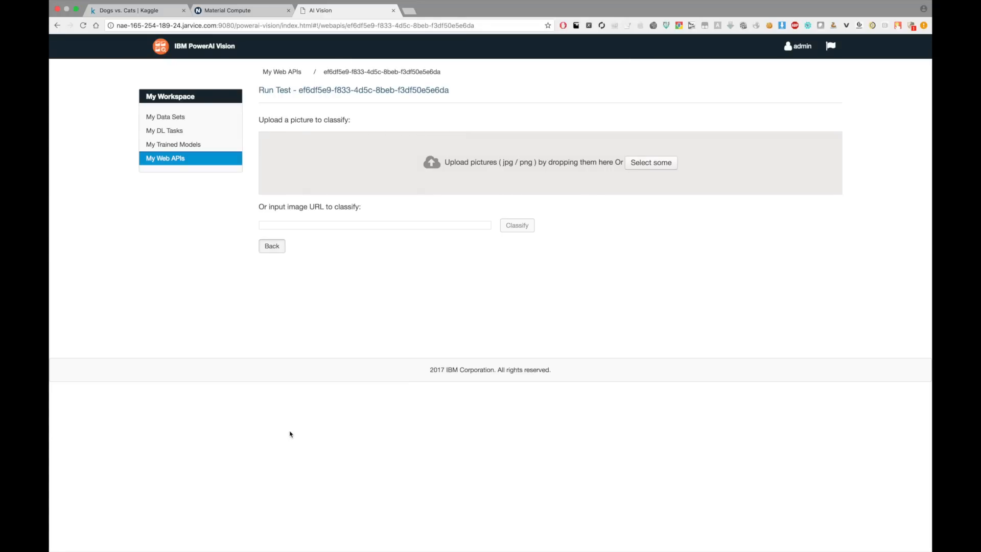
# Step: Examine the newest cat, dog model in the trained models list, including its accuracy and available actions
pyautogui.click(190, 146)
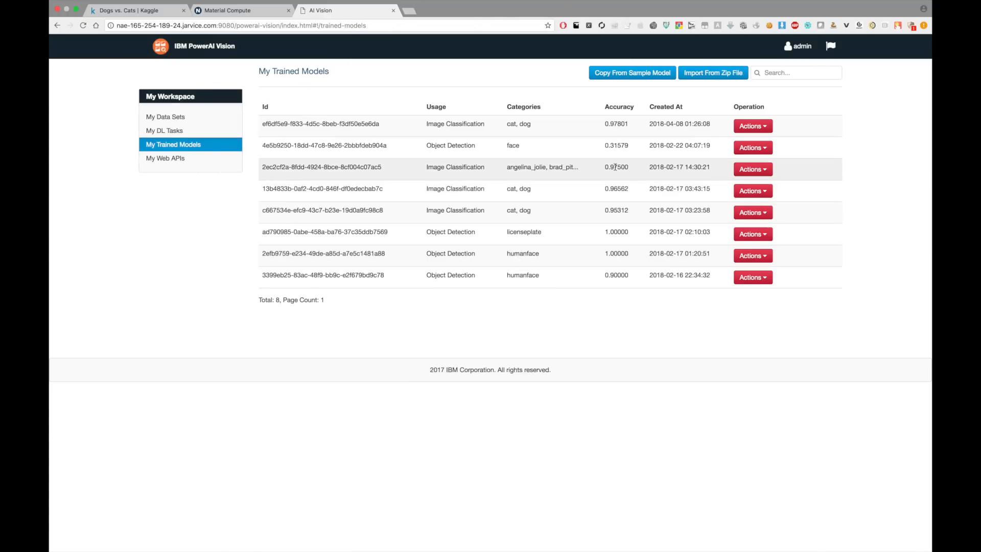
pyautogui.moveTo(291, 118); pyautogui.dragTo(686, 122)
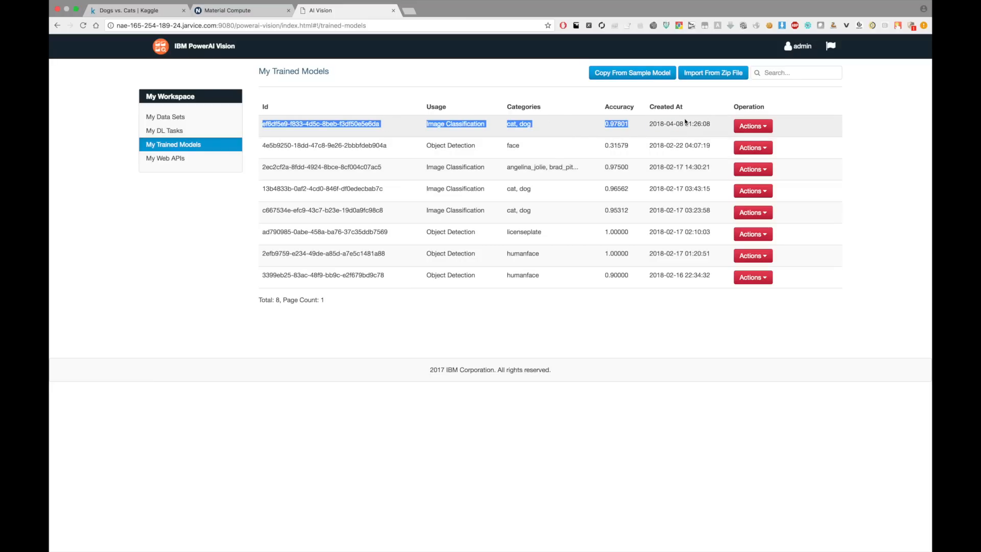
pyautogui.click(684, 122)
pyautogui.doubleClick(608, 123)
pyautogui.click(634, 127)
pyautogui.click(741, 128)
pyautogui.click(741, 128)
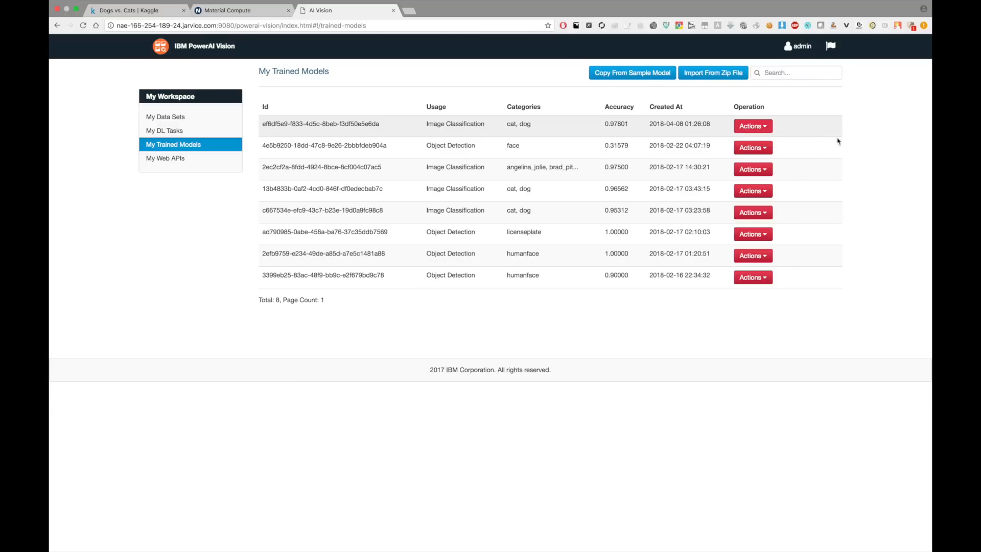
pyautogui.click(755, 127)
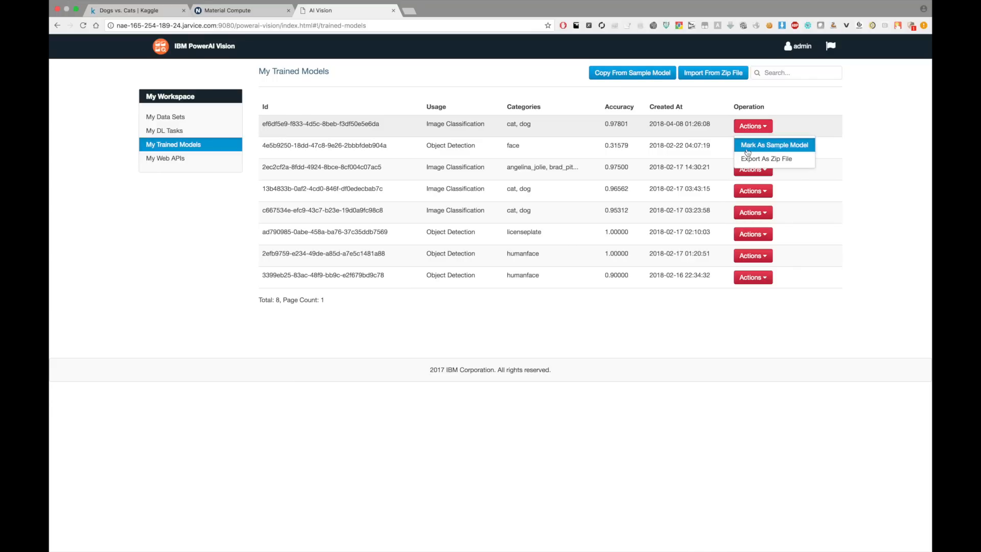
pyautogui.click(730, 148)
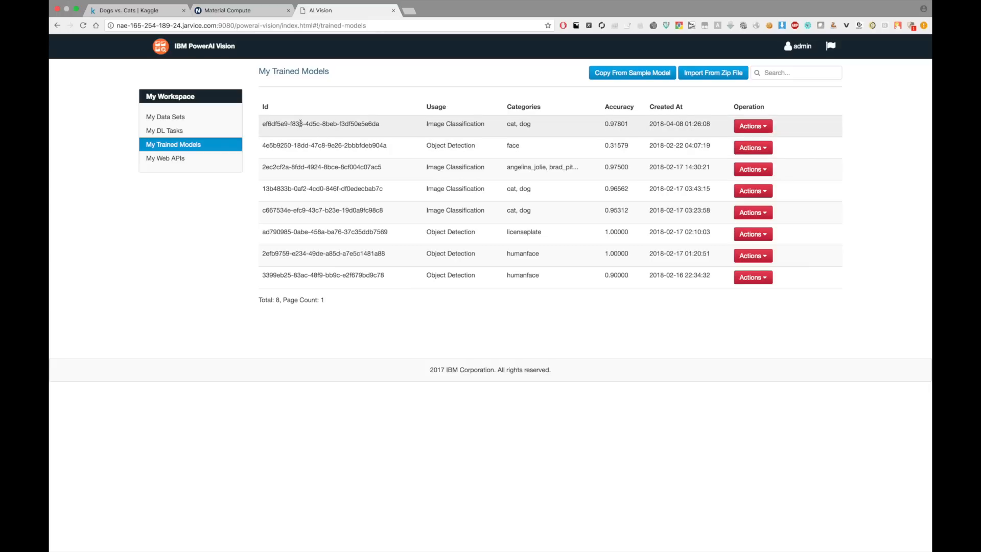
# Step: Run a test on the newest cat, dog web API with cat.9996.jpg from the train 4 folder
pyautogui.click(217, 160)
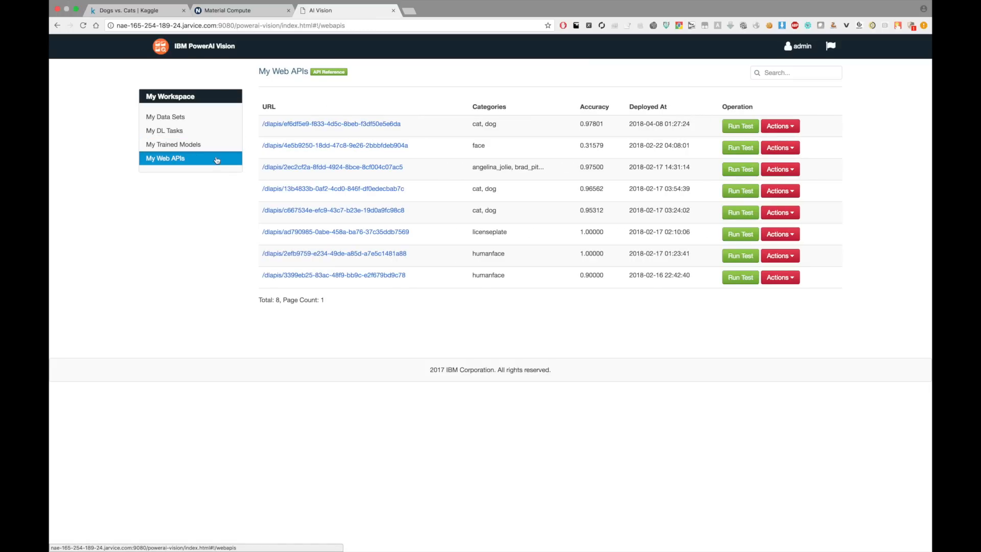
pyautogui.click(736, 126)
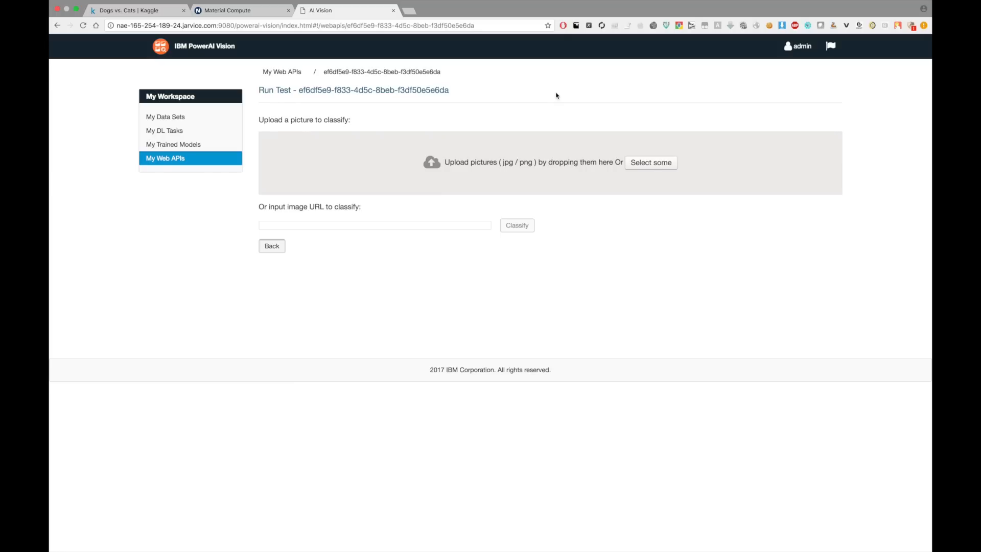
pyautogui.click(646, 164)
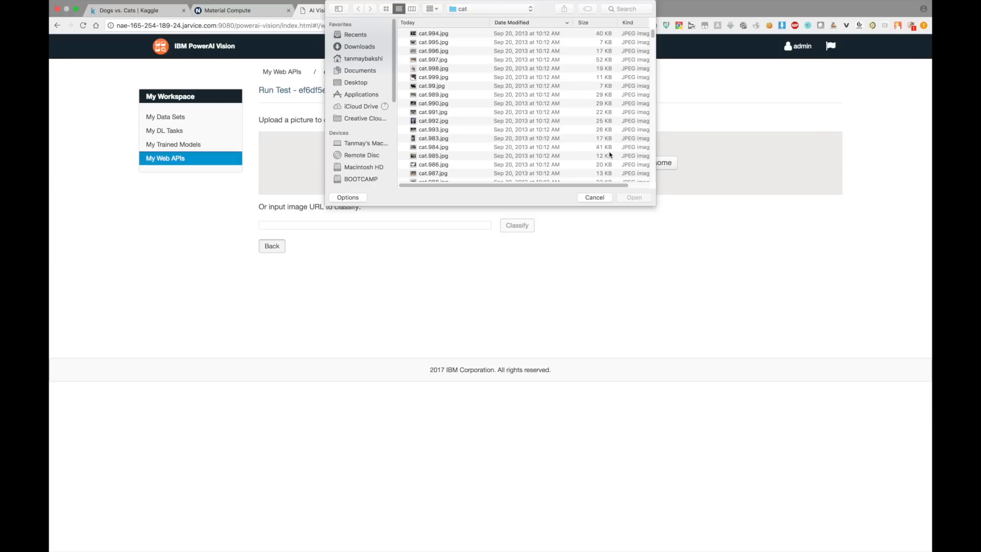
pyautogui.press('super+Up')
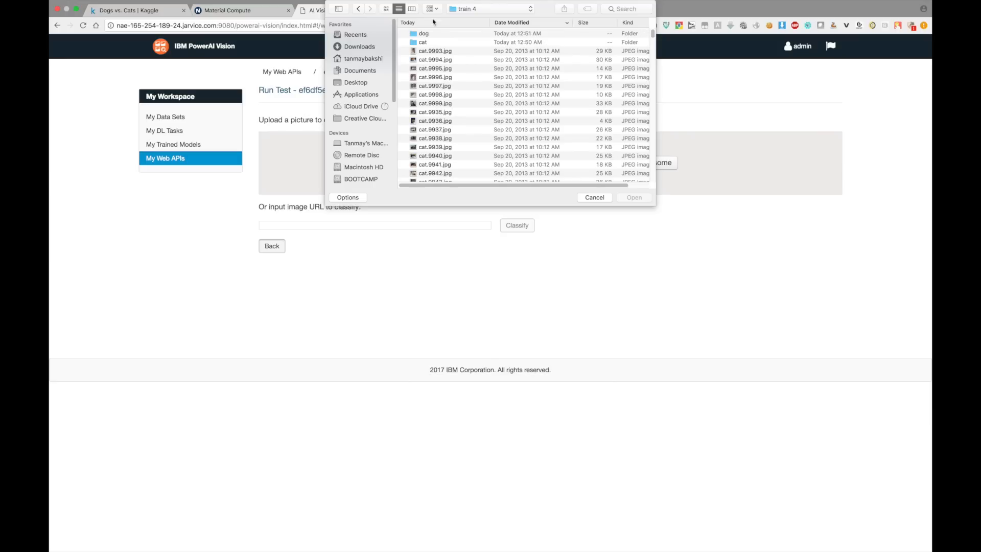
pyautogui.click(427, 36)
pyautogui.click(425, 44)
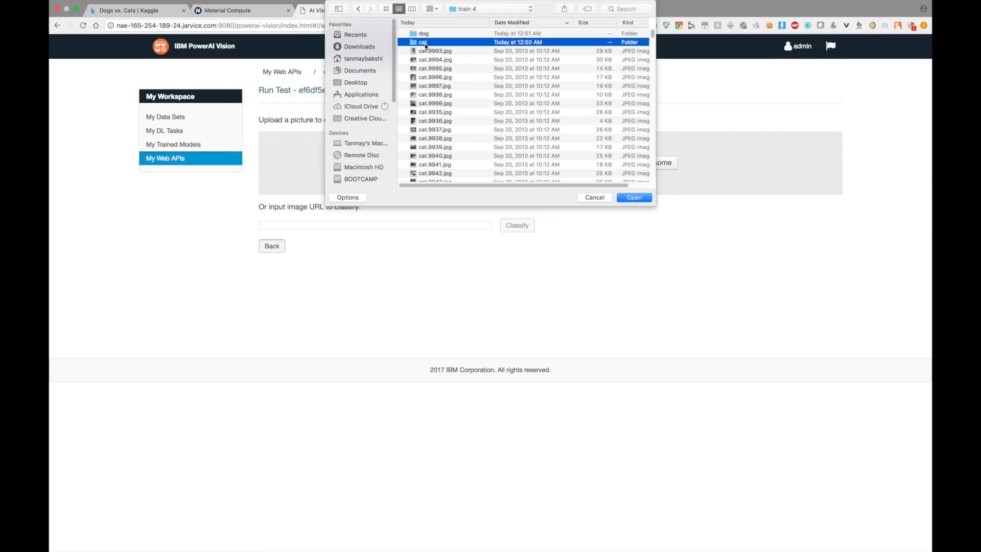
pyautogui.click(434, 51)
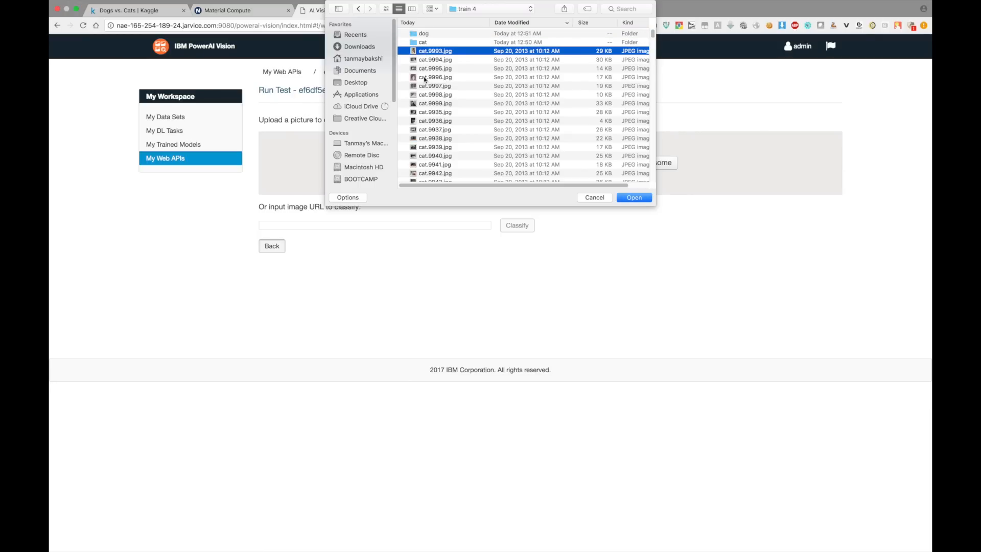
pyautogui.doubleClick(424, 79)
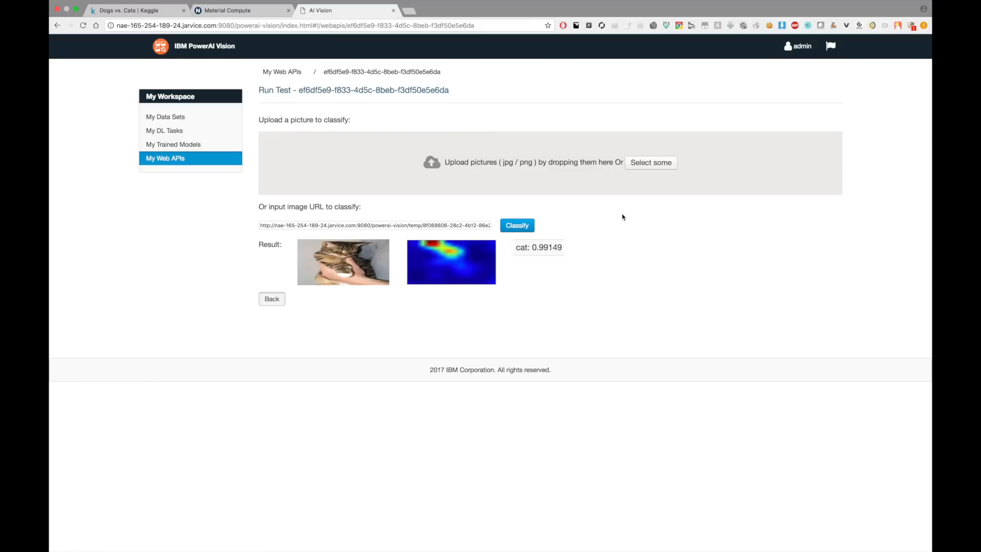
# Step: Examine the cat picture's classification result, enlarging its heat map and checking the confidence score
pyautogui.scroll(10, 327, 267)
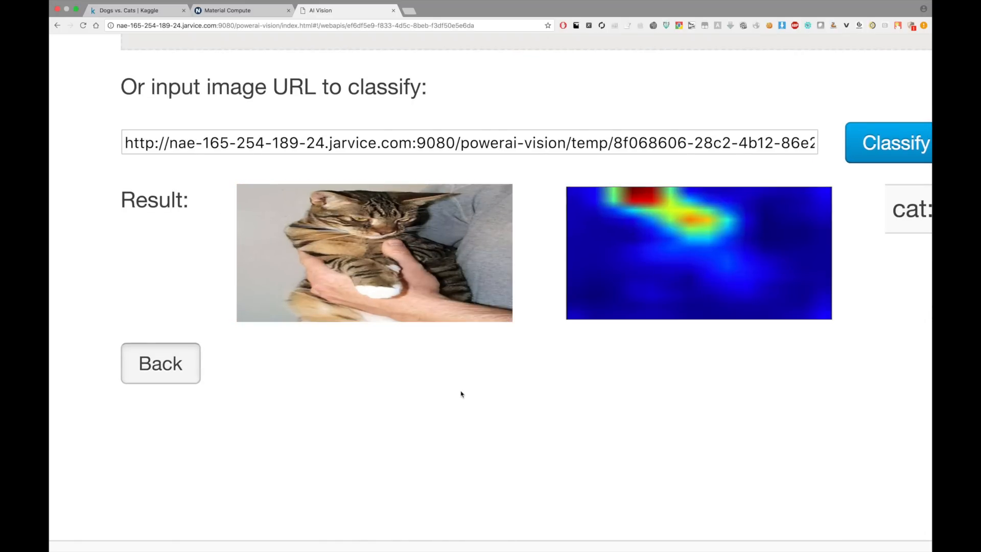
pyautogui.moveTo(392, 240)
pyautogui.click(679, 265)
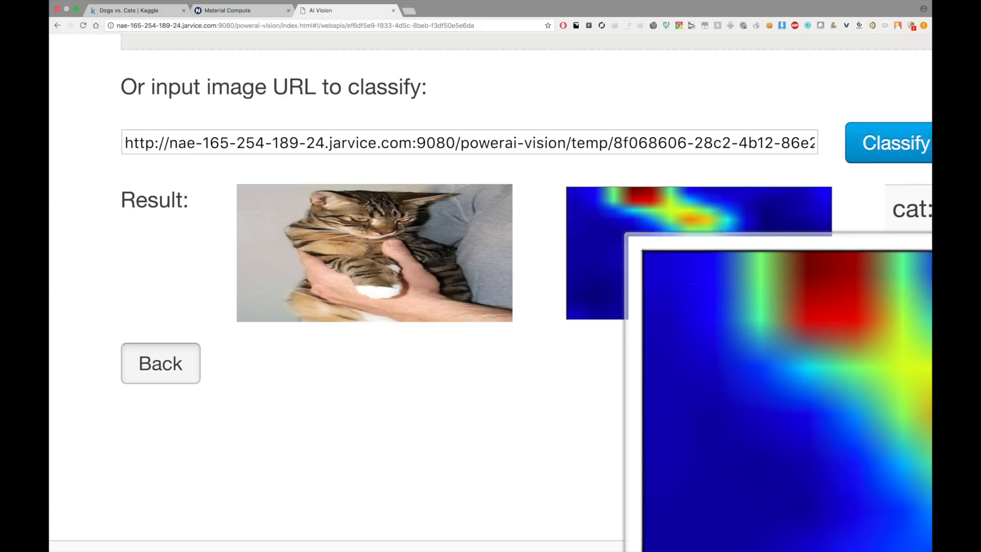
pyautogui.hscroll(2, 600, 335)
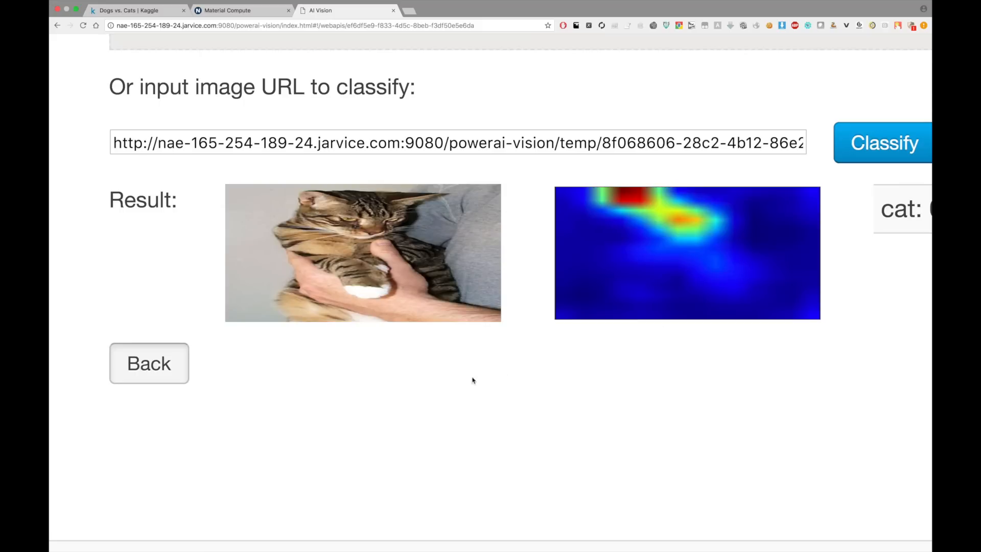
pyautogui.hscroll(1, 415, 388)
pyautogui.scroll(-5, 414, 387)
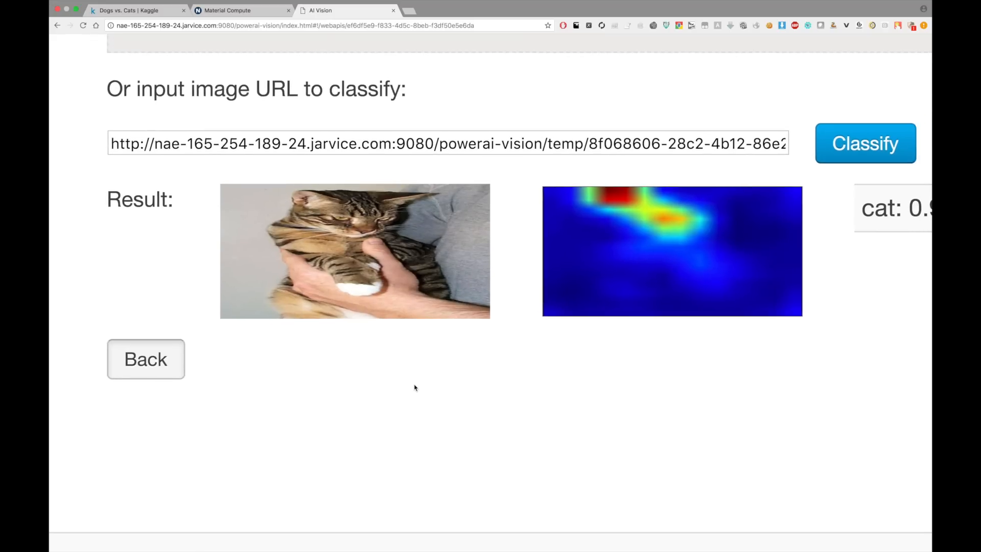
pyautogui.scroll(-2, 414, 388)
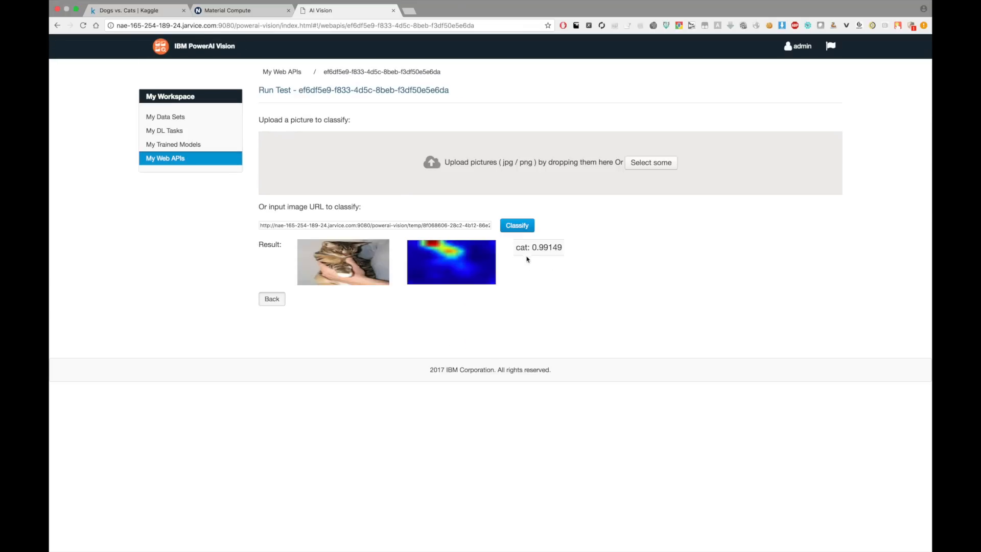
pyautogui.moveTo(515, 247); pyautogui.dragTo(546, 248)
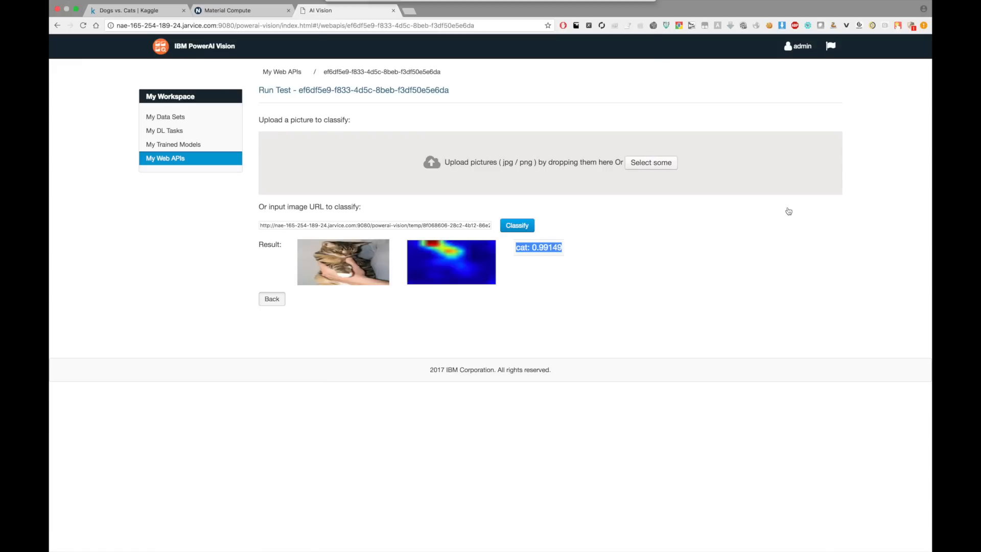
# Step: Preview dog.10337.jpg in the train 4 folder, upload it for classification and check its confidence score
pyautogui.scroll(-10, 428, 137)
pyautogui.scroll(-15, 428, 137)
pyautogui.scroll(-15, 428, 137)
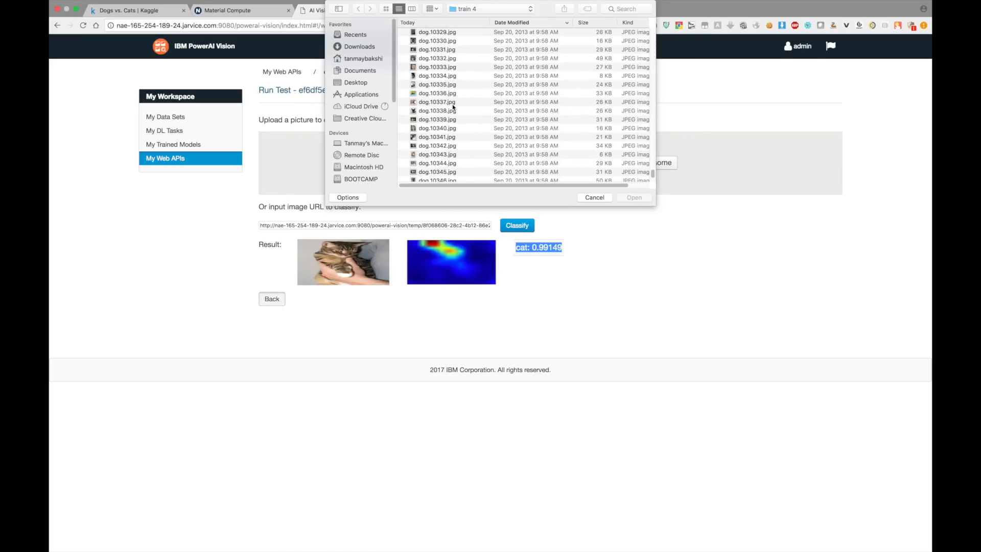
pyautogui.click(451, 103)
pyautogui.press('space')
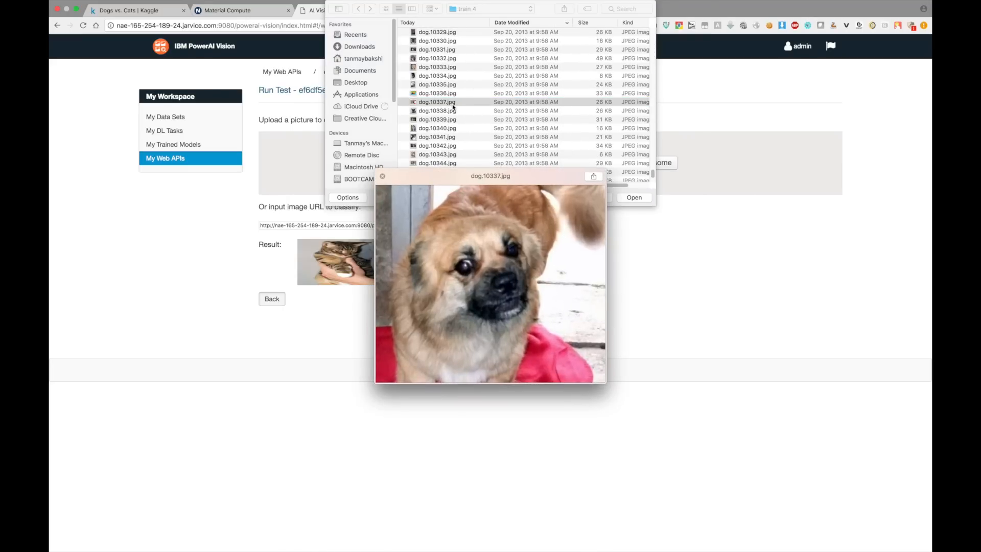
pyautogui.press('space')
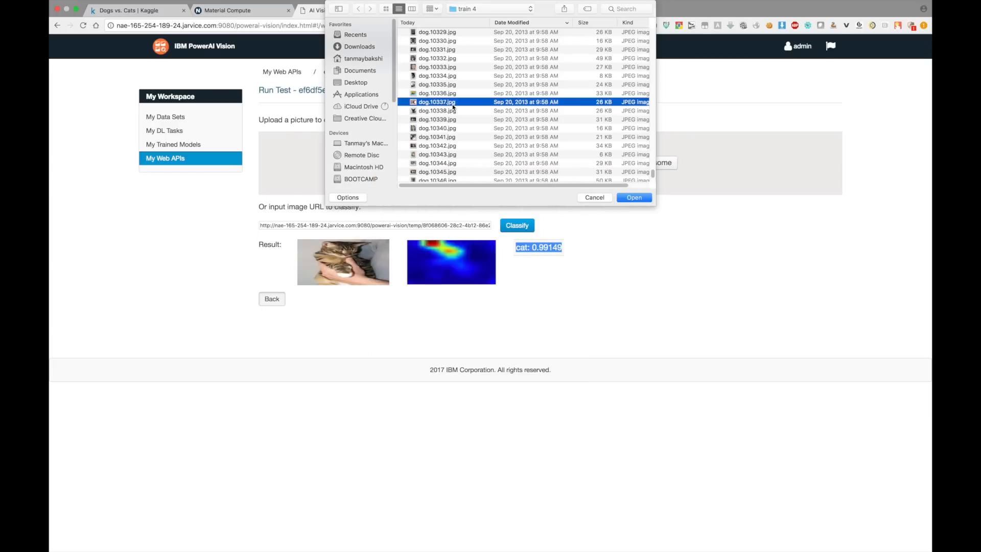
pyautogui.press('Return')
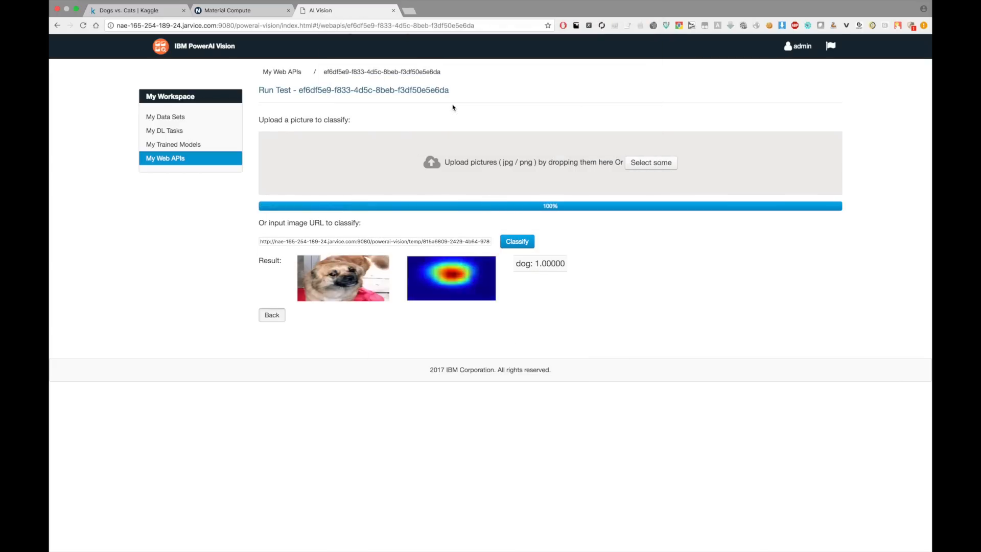
pyautogui.moveTo(534, 247); pyautogui.dragTo(567, 247)
pyautogui.click(577, 248)
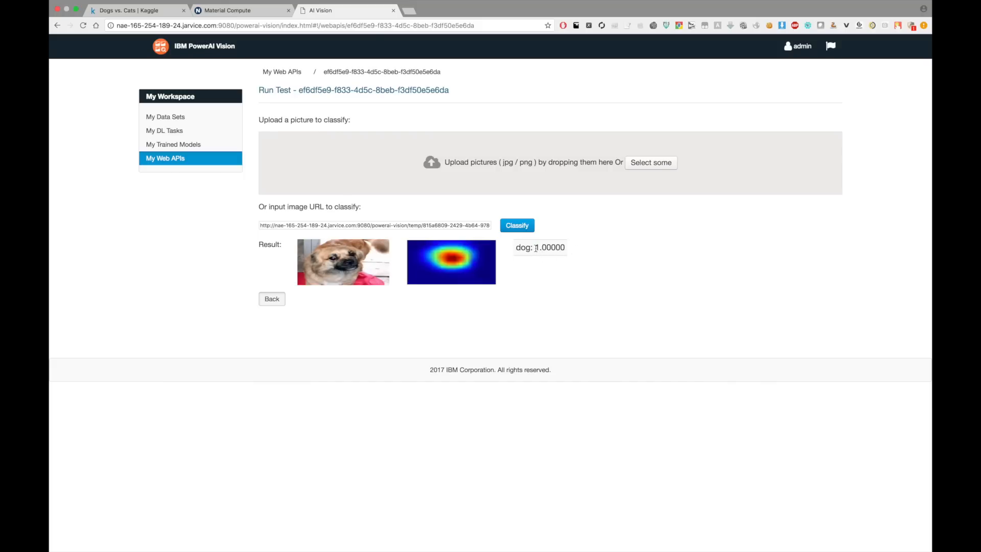
# Step: Examine the dog picture's classification result, checking its confidence score and comparing the image with its heat map
pyautogui.moveTo(536, 248); pyautogui.dragTo(584, 248)
pyautogui.click(593, 250)
pyautogui.moveTo(357, 266)
pyautogui.moveTo(444, 271)
# Step: Preview cat.9999.jpg in the train 4 folder and upload it to the web API for classification
pyautogui.click(647, 163)
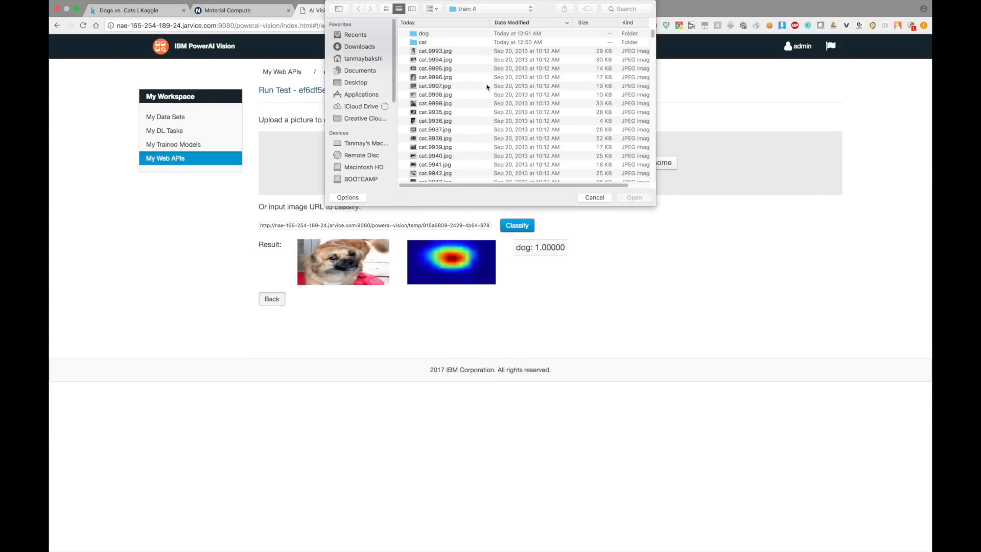
pyautogui.click(470, 114)
pyautogui.press('space')
pyautogui.press('Up')
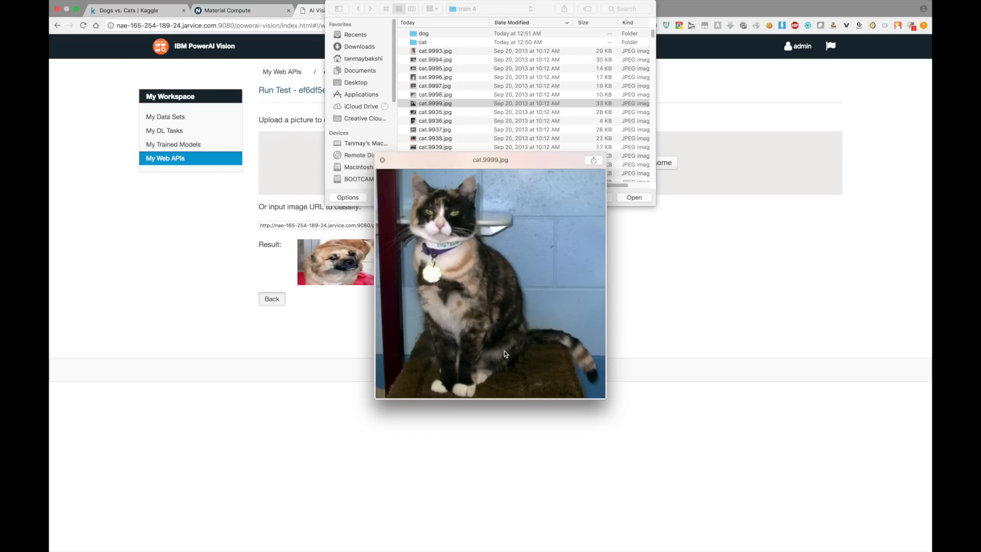
pyautogui.click(382, 160)
pyautogui.click(642, 199)
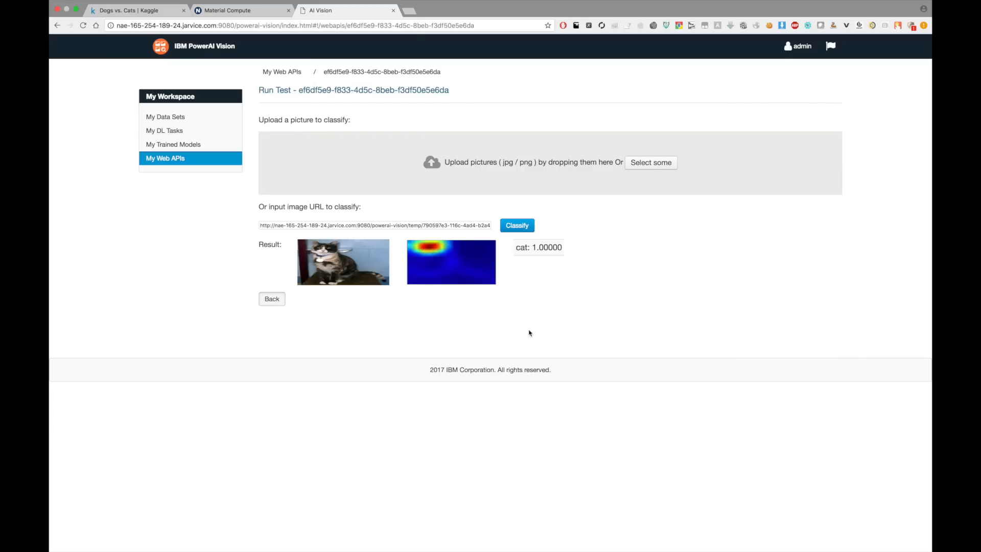
# Step: Find and preview dog.8381.jpg in the train 4 folder, and upload it for classification
pyautogui.click(634, 168)
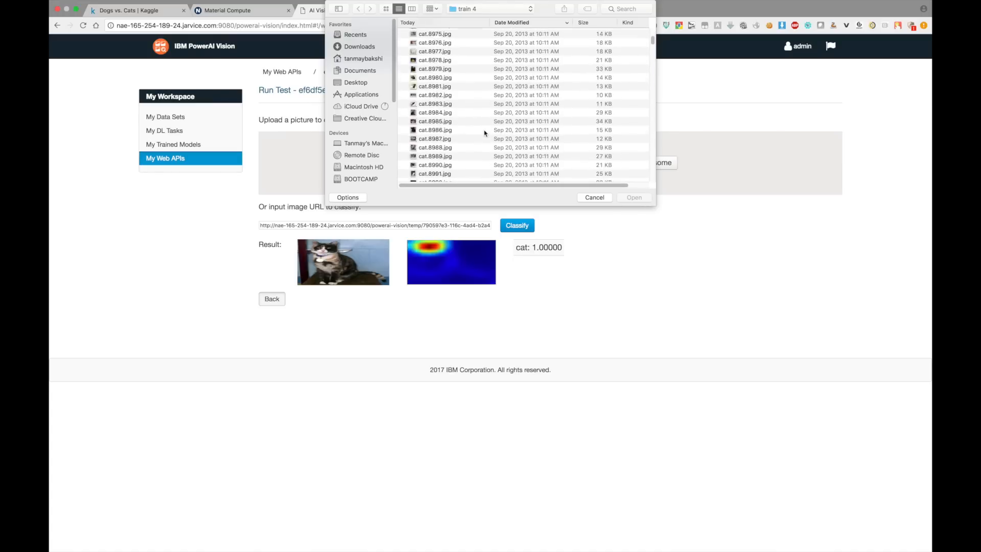
pyautogui.scroll(-20, 484, 133)
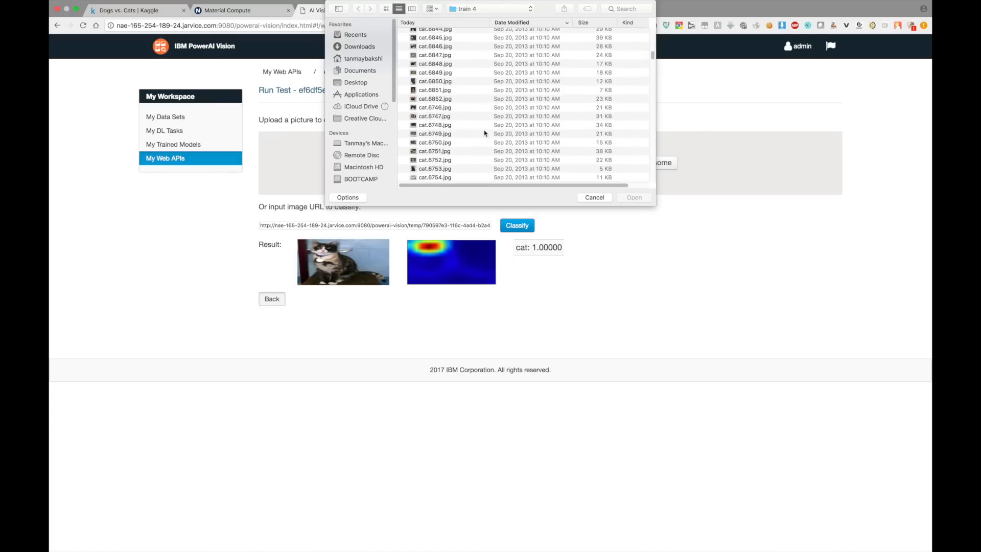
pyautogui.scroll(-15, 484, 133)
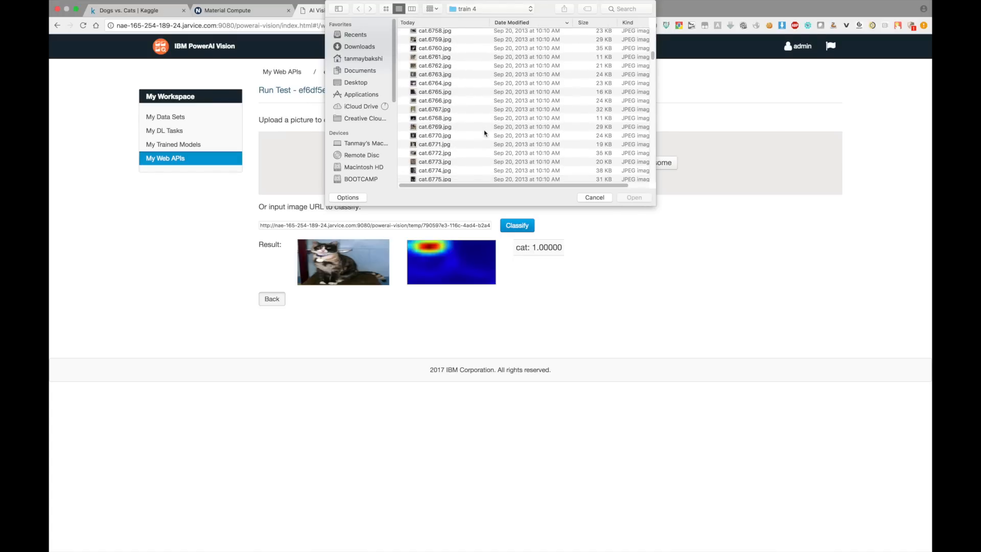
pyautogui.scroll(-20, 484, 133)
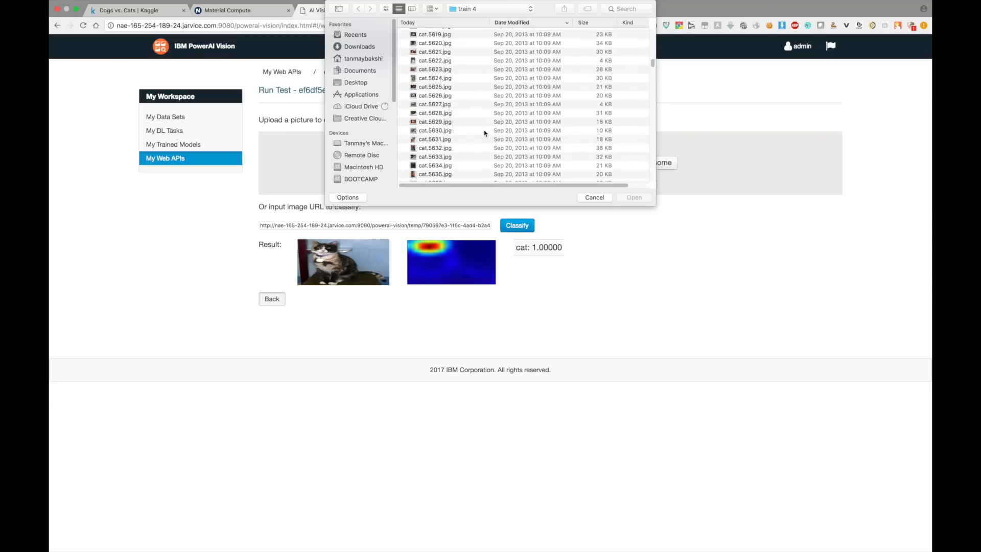
pyautogui.scroll(-20, 484, 134)
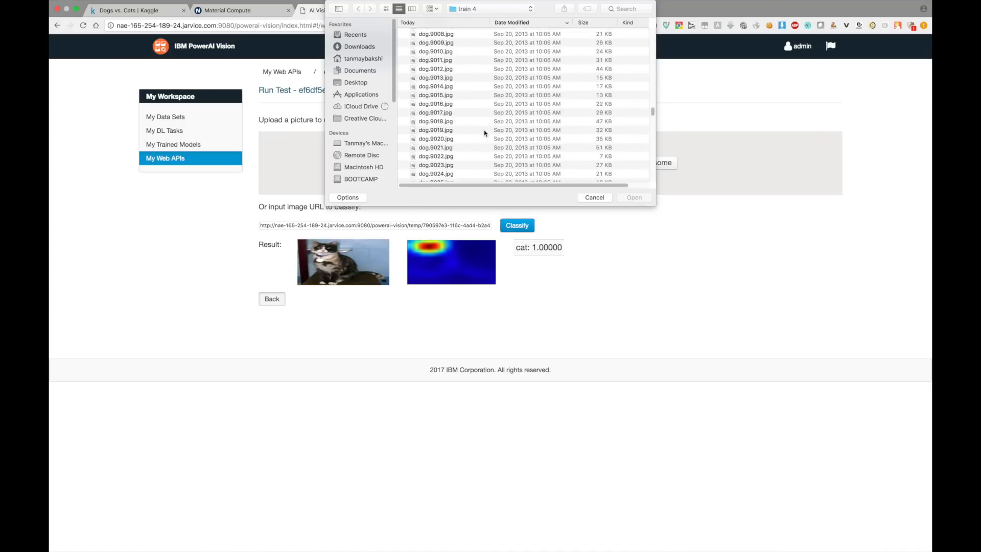
pyautogui.click(480, 125)
pyautogui.press('space')
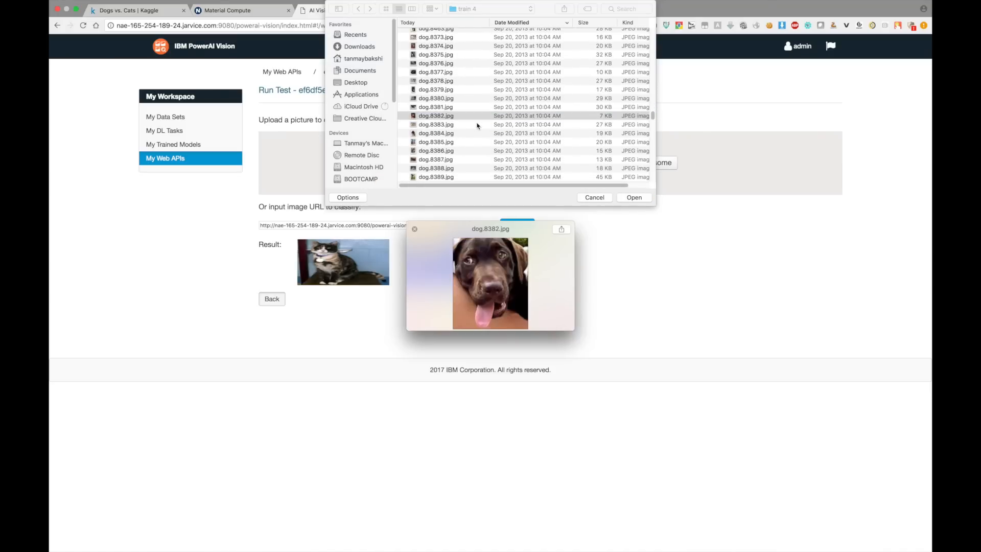
pyautogui.press('Up')
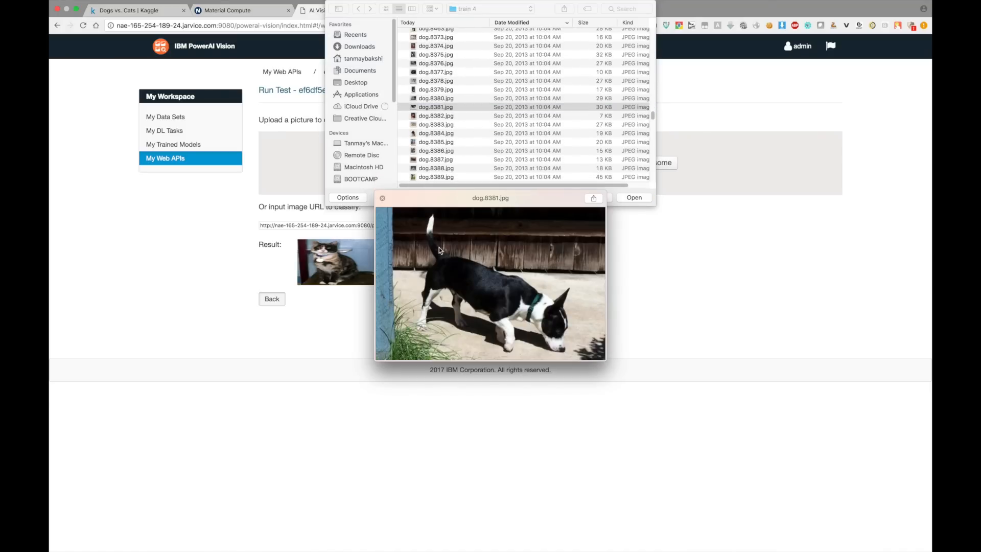
pyautogui.click(383, 199)
pyautogui.click(633, 198)
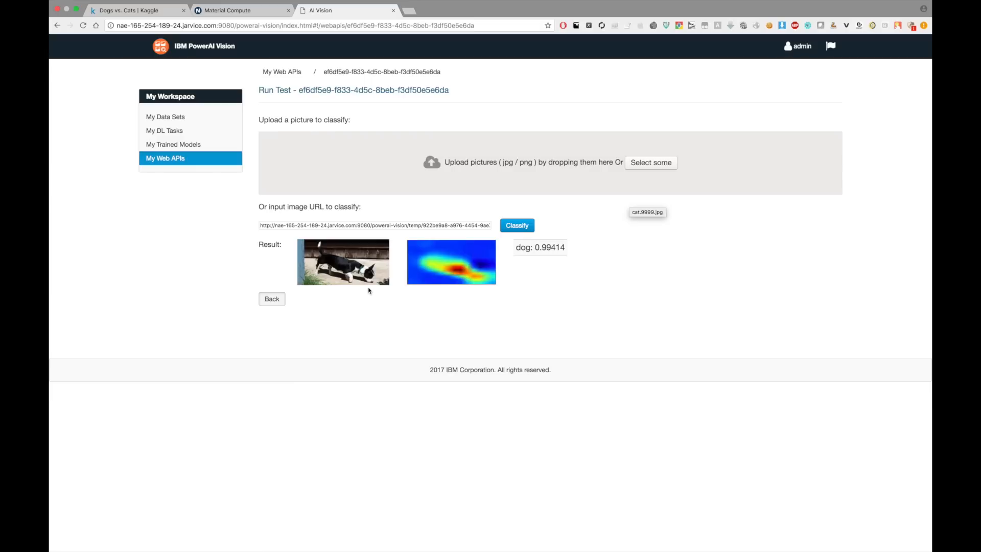
# Step: Compare the dog.8381.jpg picture with its heat map and switch to the full-screen camera recording window
pyautogui.moveTo(371, 281)
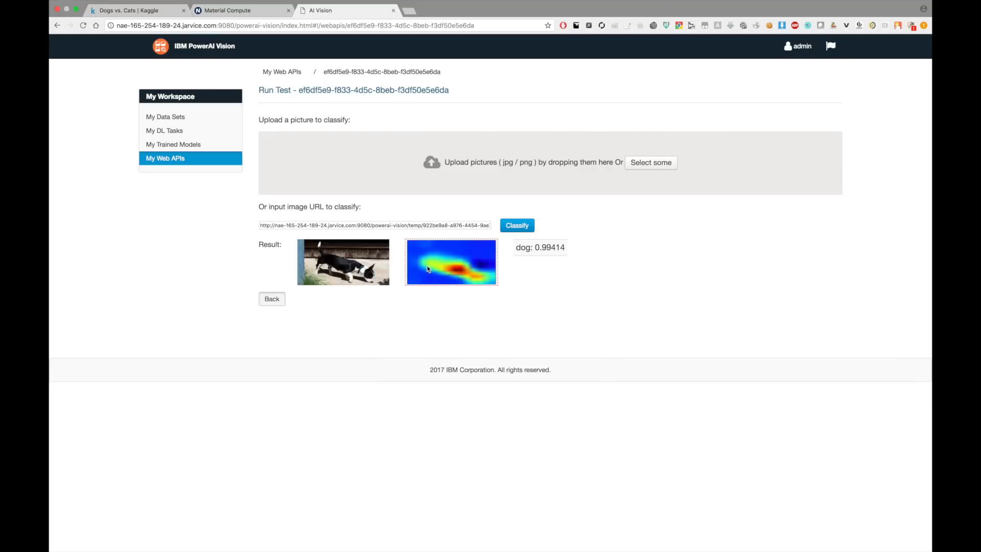
pyautogui.moveTo(464, 278)
pyautogui.hotkey('ctrl', 'Right')
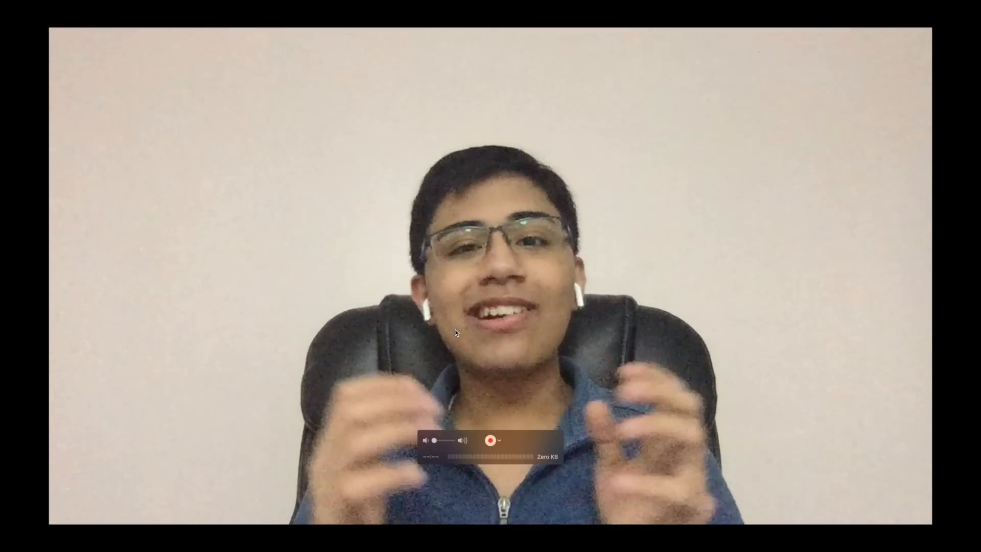